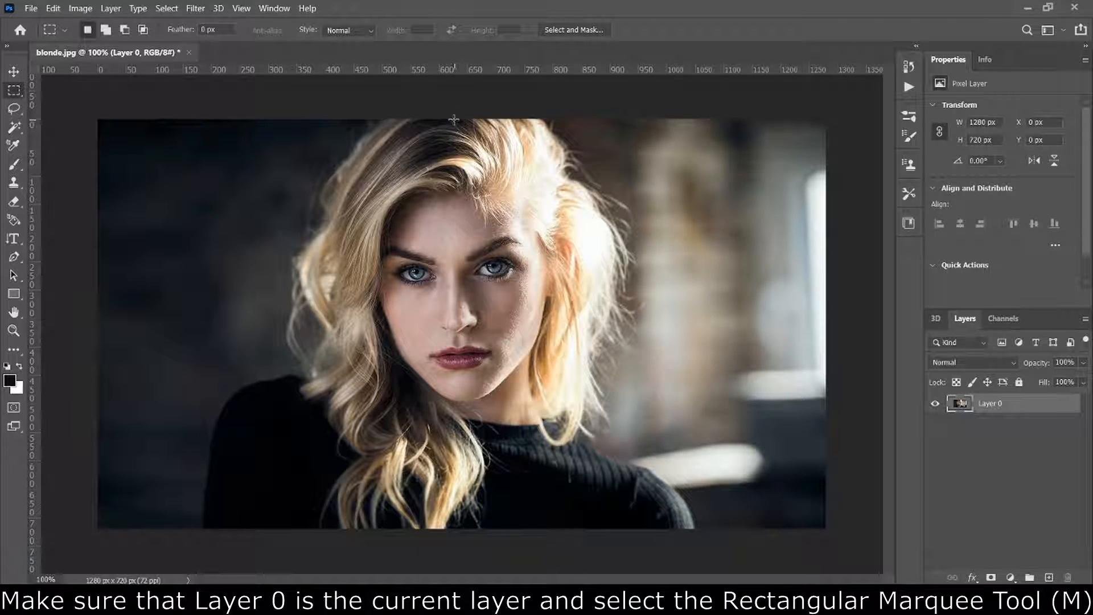
Cut a full-height vertical strip about 134 px wide through the face from Layer 0 onto a new layer and hide it
left_click_drag(451, 117, 525, 530)
right_click(502, 474)
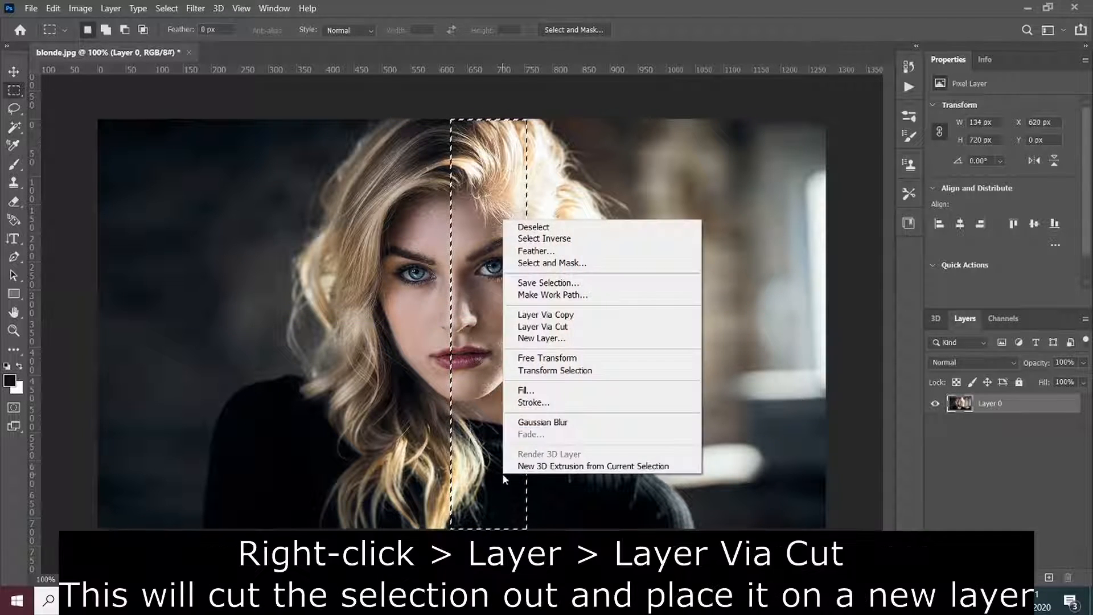
left_click(558, 327)
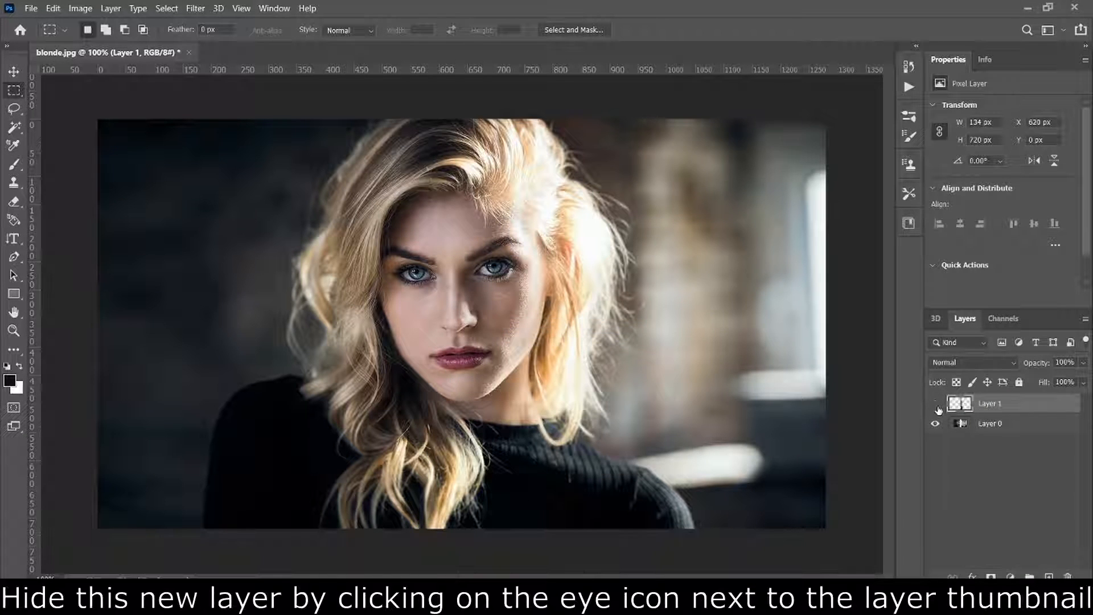
left_click(937, 405)
Cut a full-height strip about 121 px wide from Layer 0, directly left of the gap, onto a new layer and hide it
double_click(989, 424)
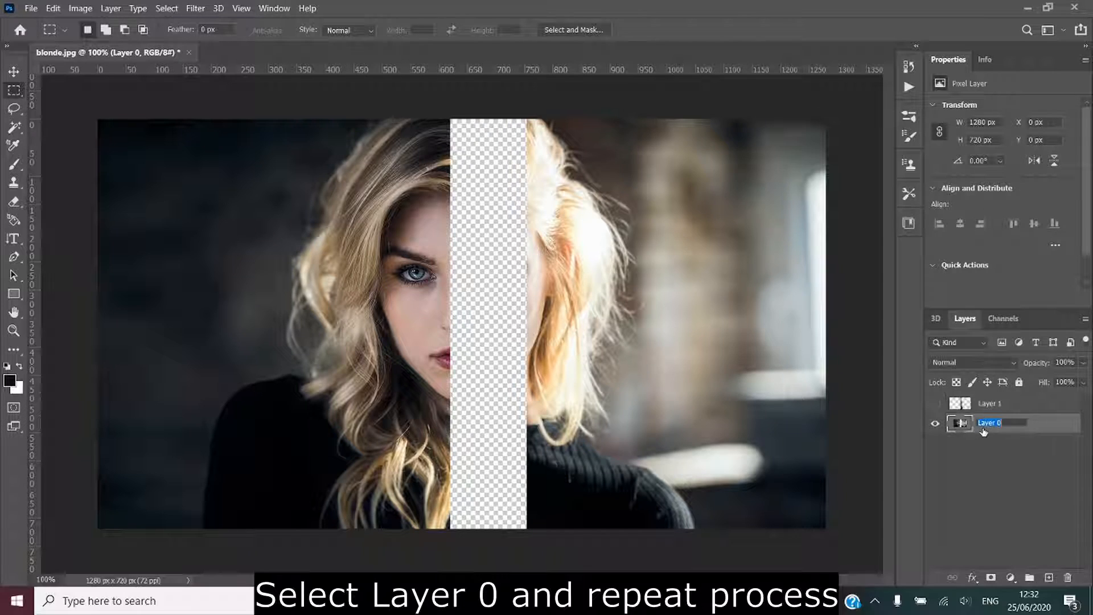
left_click(1038, 436)
left_click_drag(450, 116, 382, 530)
right_click(405, 162)
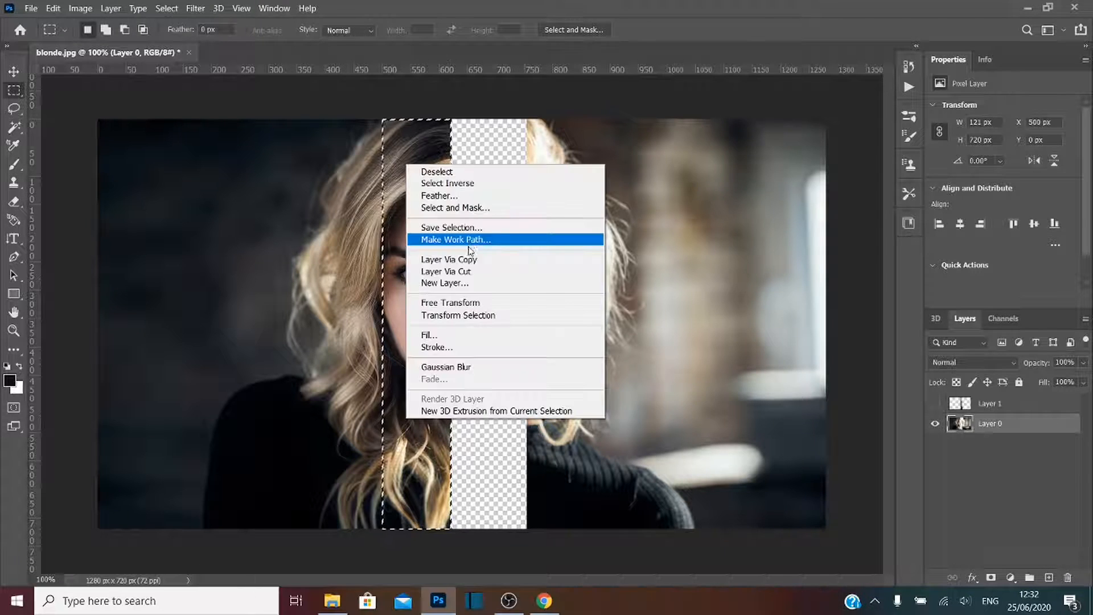
left_click(485, 270)
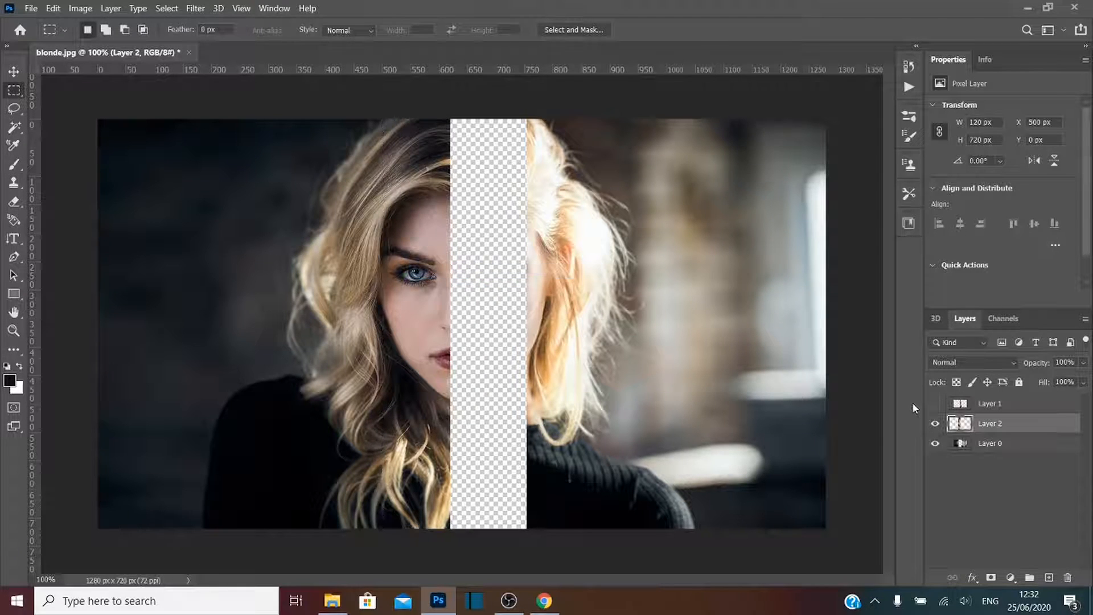
left_click(937, 424)
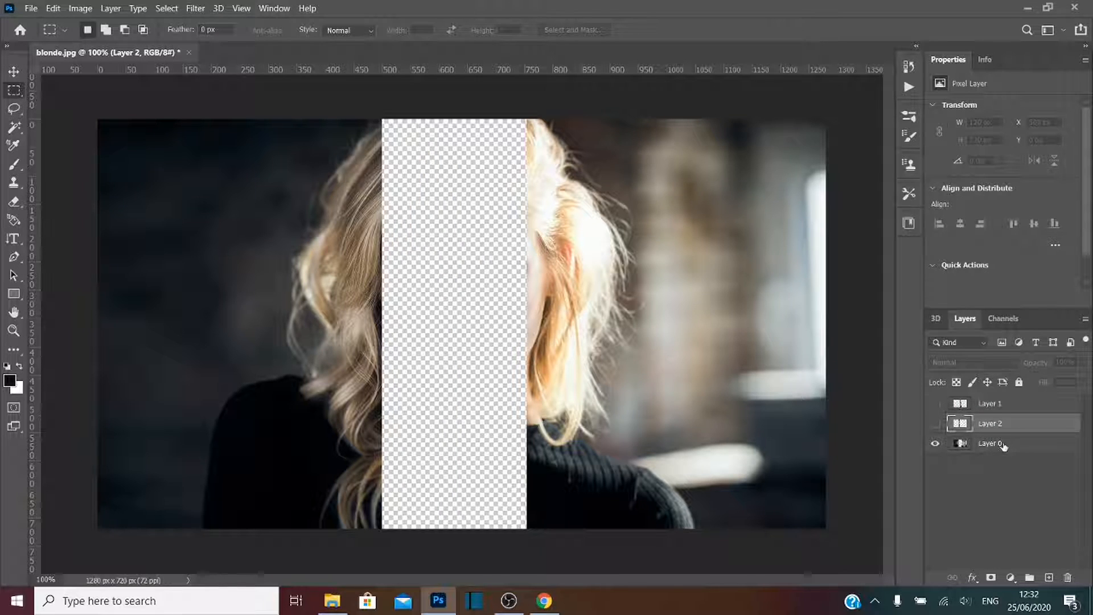
Cut two adjoining full-height strips right of the gap from Layer 0 onto separate hidden layers, the outer one about 126 px wide
left_click(1001, 445)
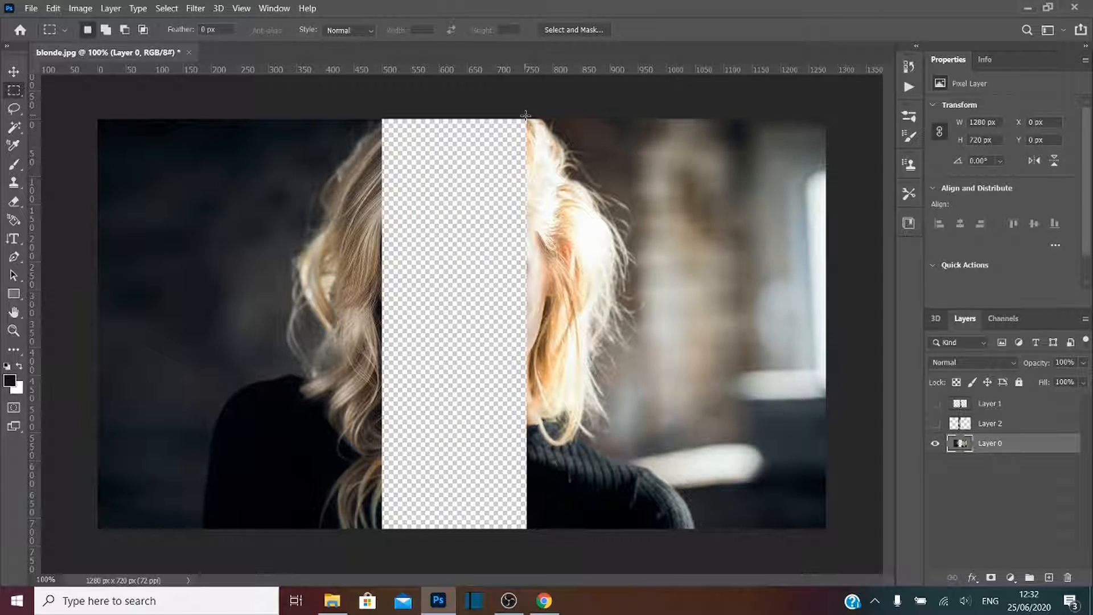
left_click_drag(526, 116, 621, 371)
left_click_drag(607, 118, 679, 531)
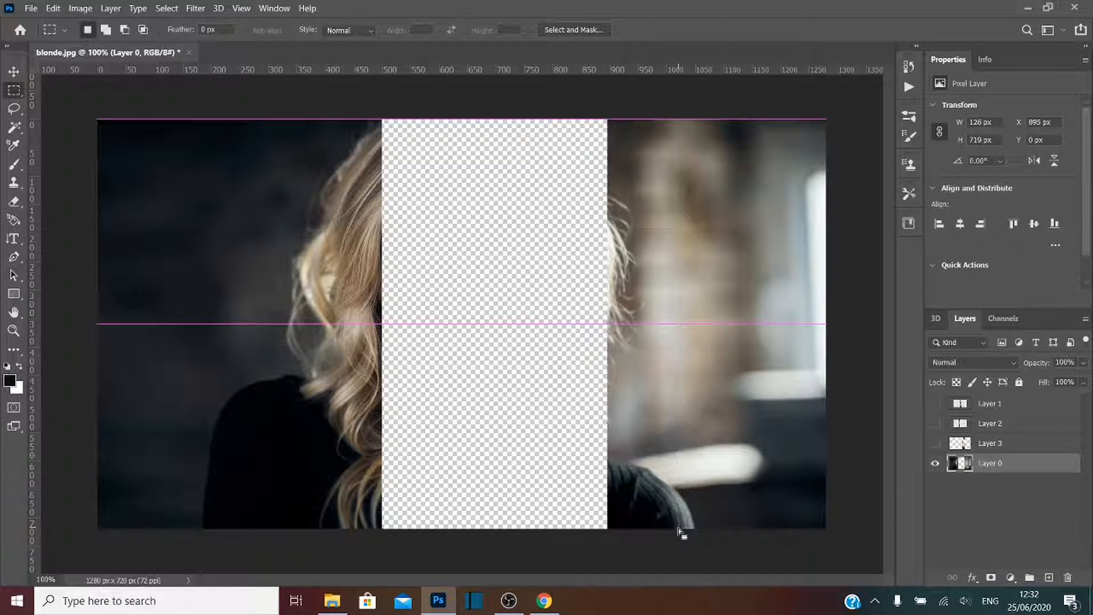
right_click(649, 456)
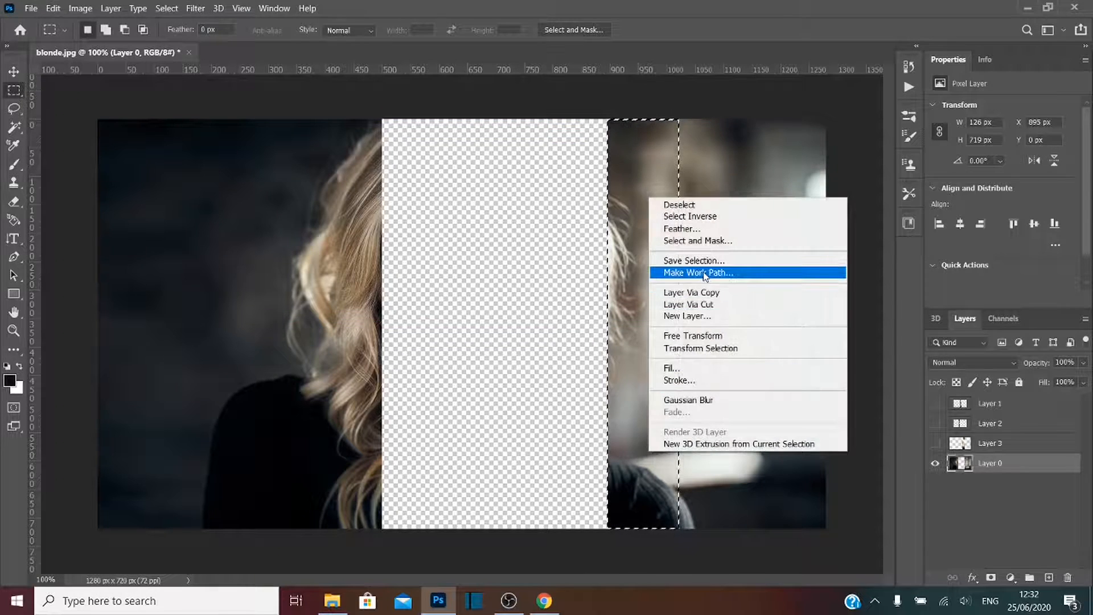
left_click(683, 312)
Cut a full-height strip about 114 px wide along the gap's left edge onto a new layer and hide it
left_click_drag(381, 118, 317, 530)
right_click(341, 181)
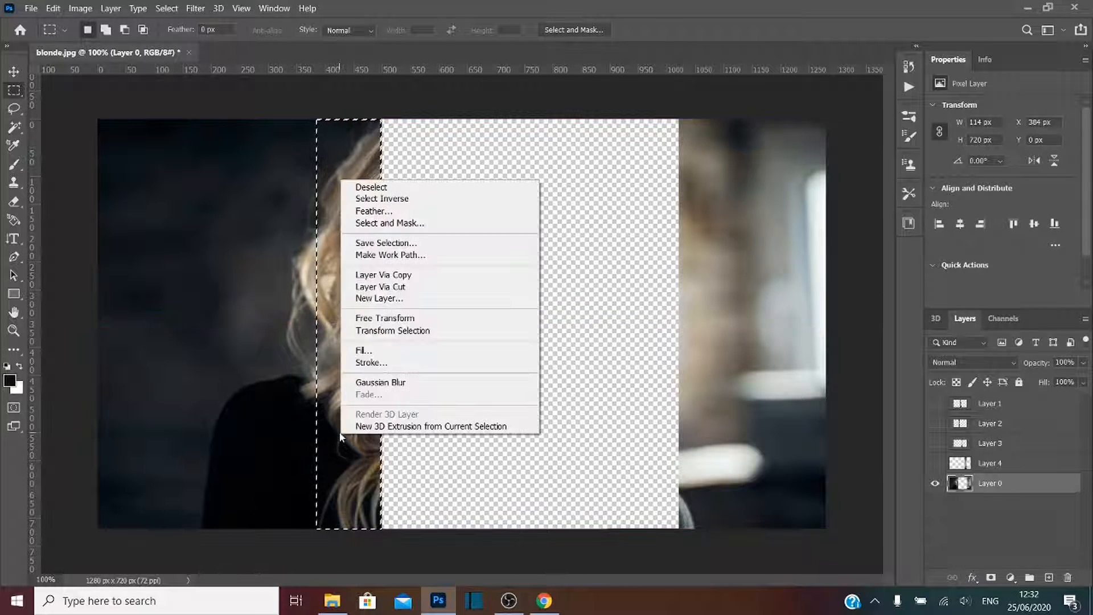
left_click(417, 286)
left_click(936, 483)
Select a full-height strip about 97 px wide on Layer 0, just left of the widened gap
left_click(991, 503)
left_click_drag(315, 120, 260, 529)
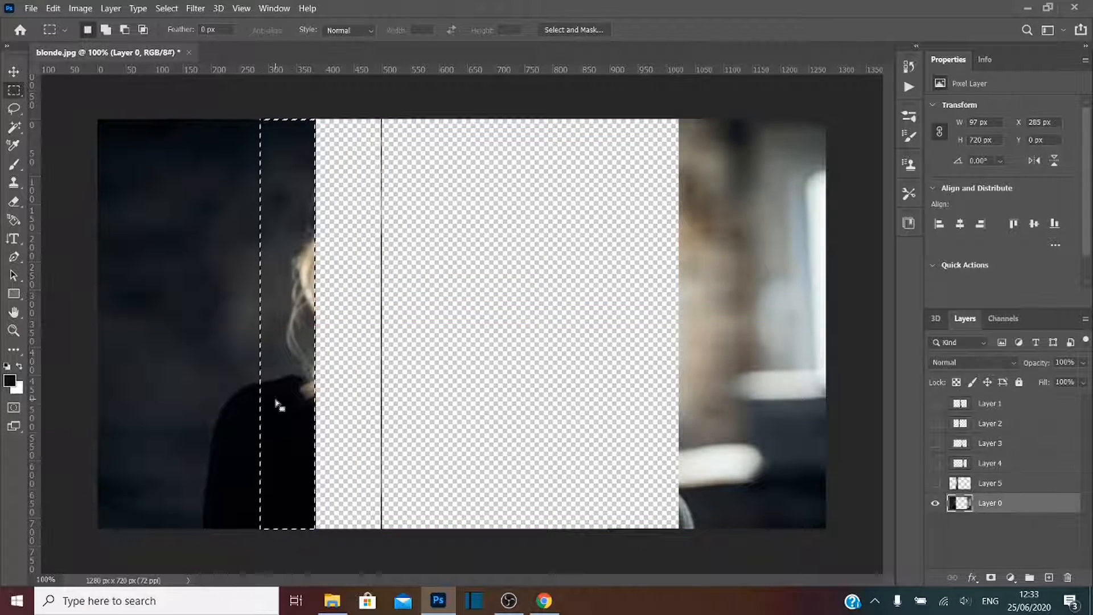
right_click(276, 401)
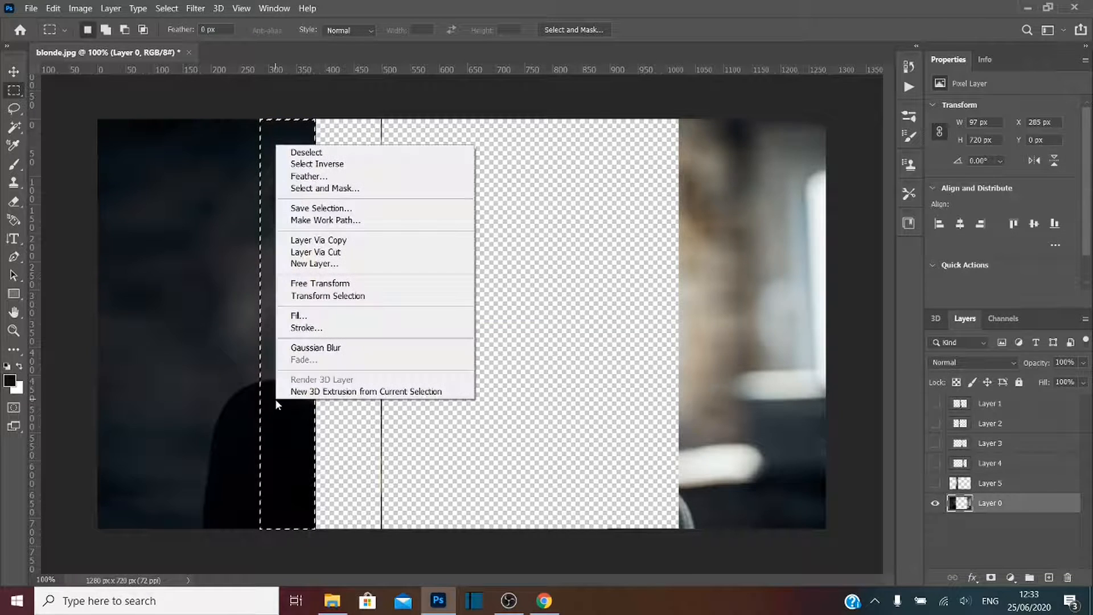
left_click(362, 240)
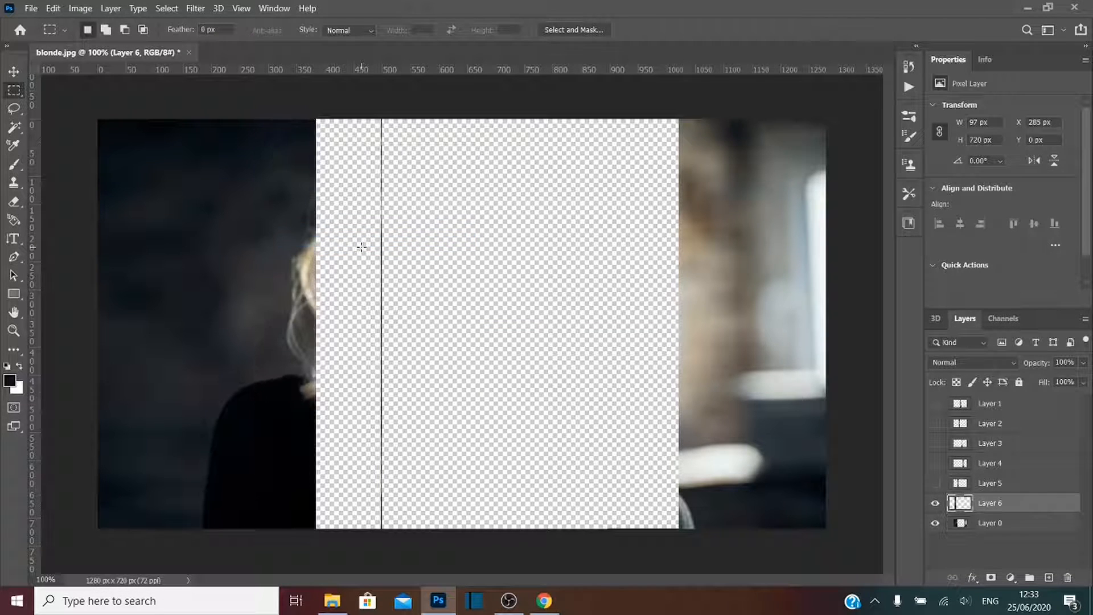
key("ctrl+z")
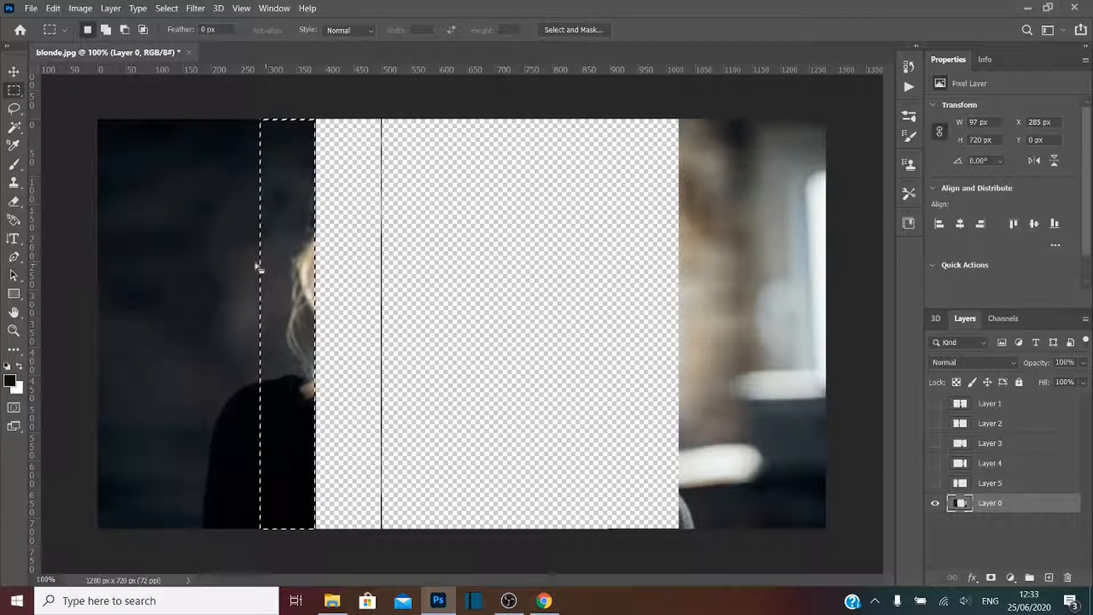
Cut the selected strip onto its own hidden layer and delete the leftover Layer 0
right_click(289, 272)
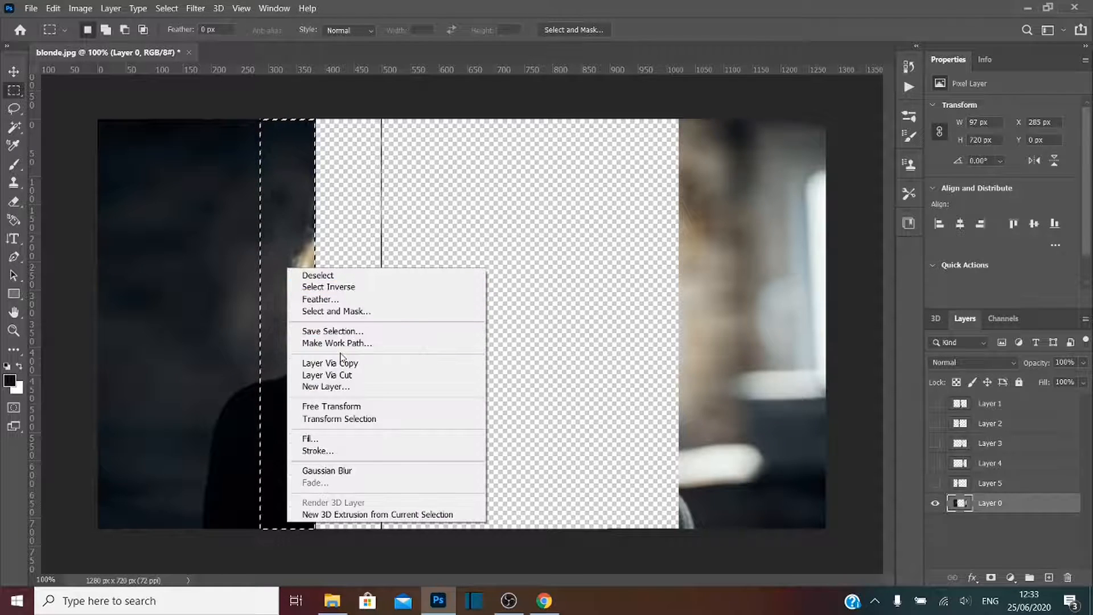
left_click(328, 374)
right_click(994, 529)
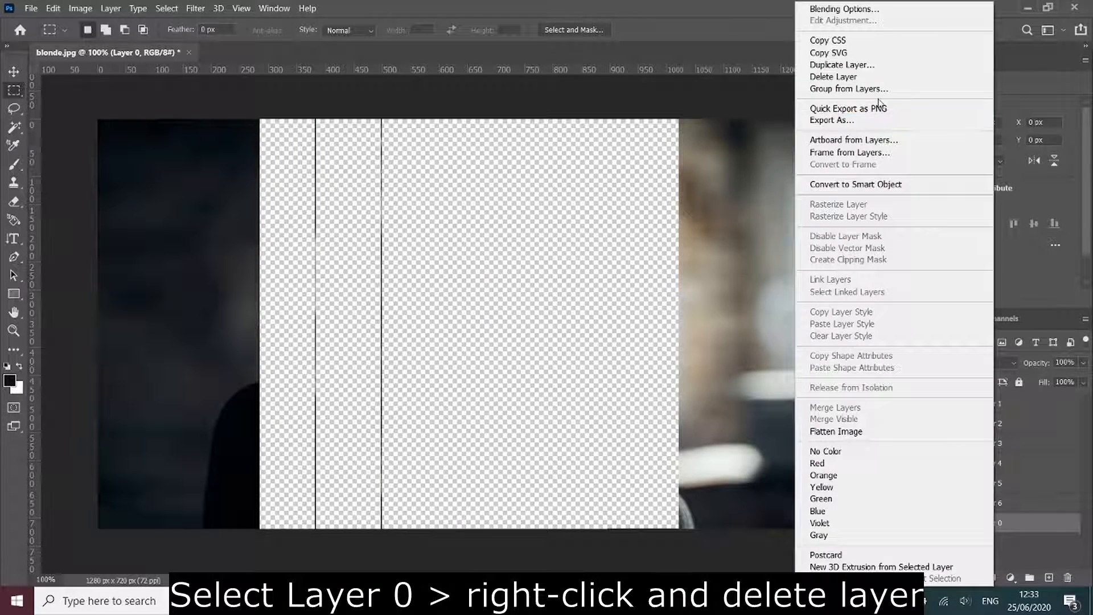
left_click(881, 80)
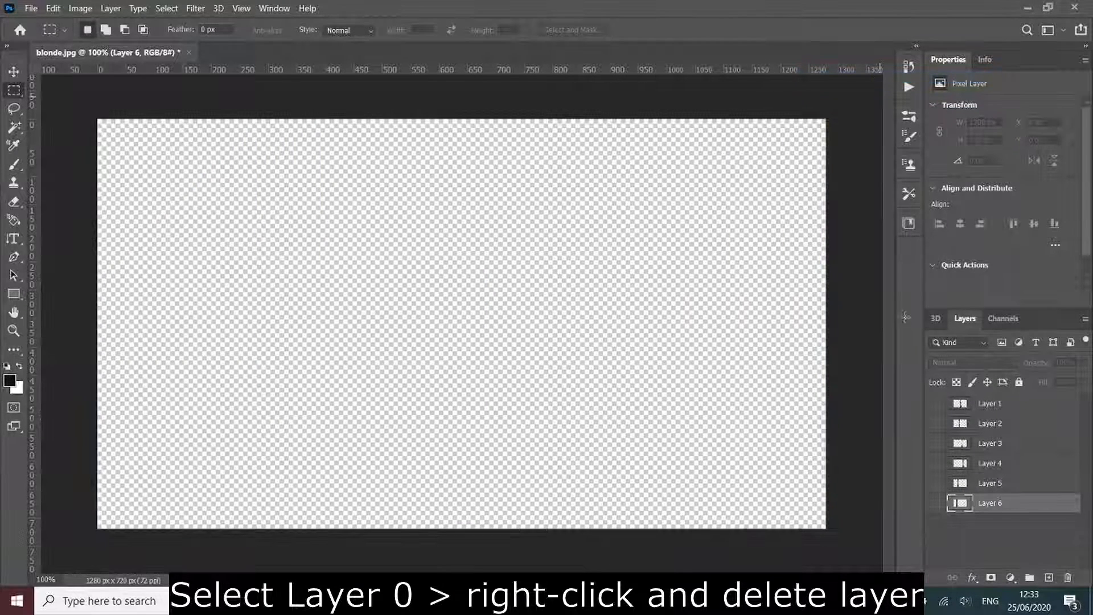
Make all six slice layers, Layer 1 to Layer 6, visible again
left_click(934, 406)
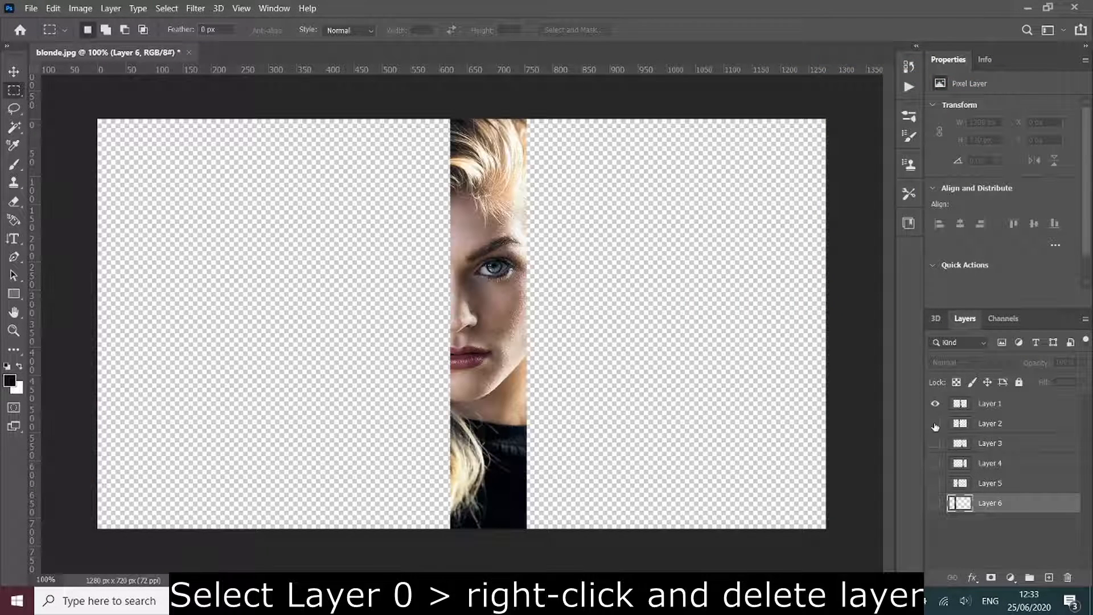
left_click(936, 423)
left_click(935, 443)
left_click(935, 463)
left_click(935, 483)
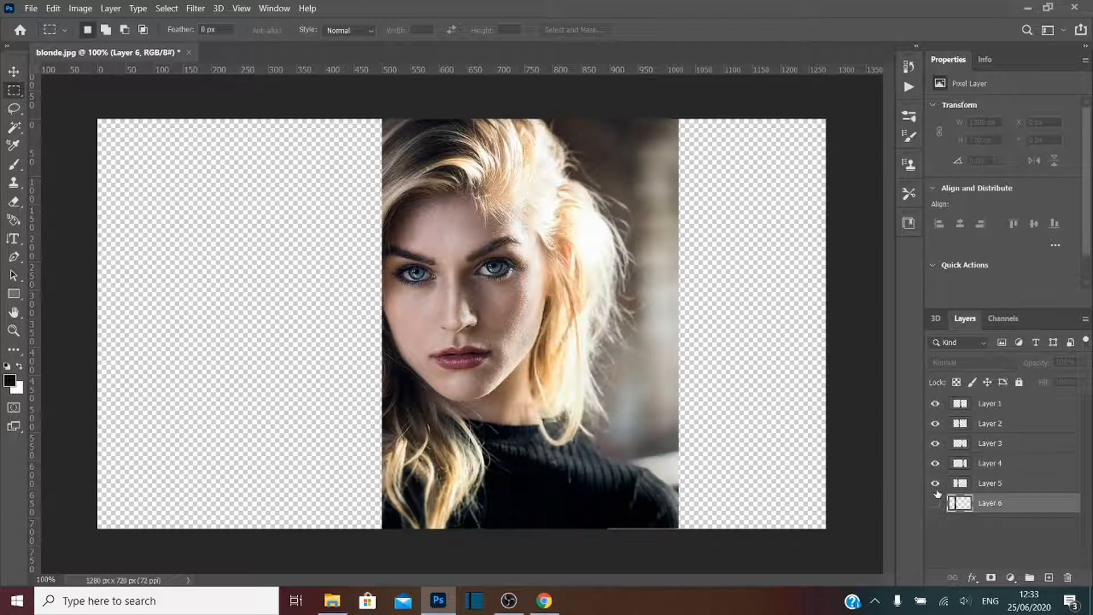
left_click(935, 503)
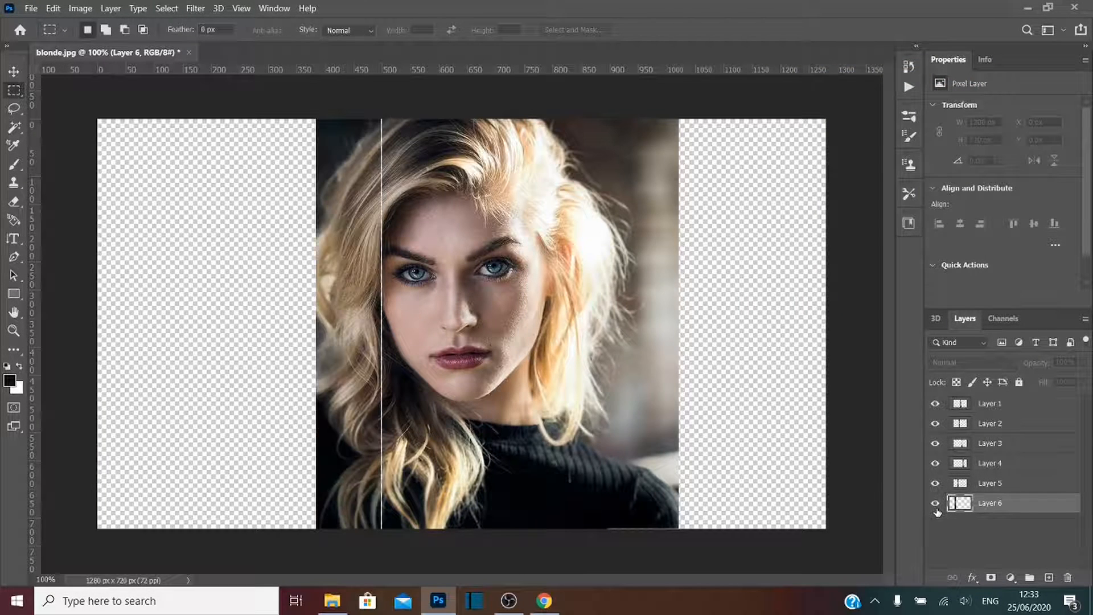
Move the Layer 6 slice to the canvas's left edge and the Layer 5 slice left to about X 184 px
left_click(1008, 510)
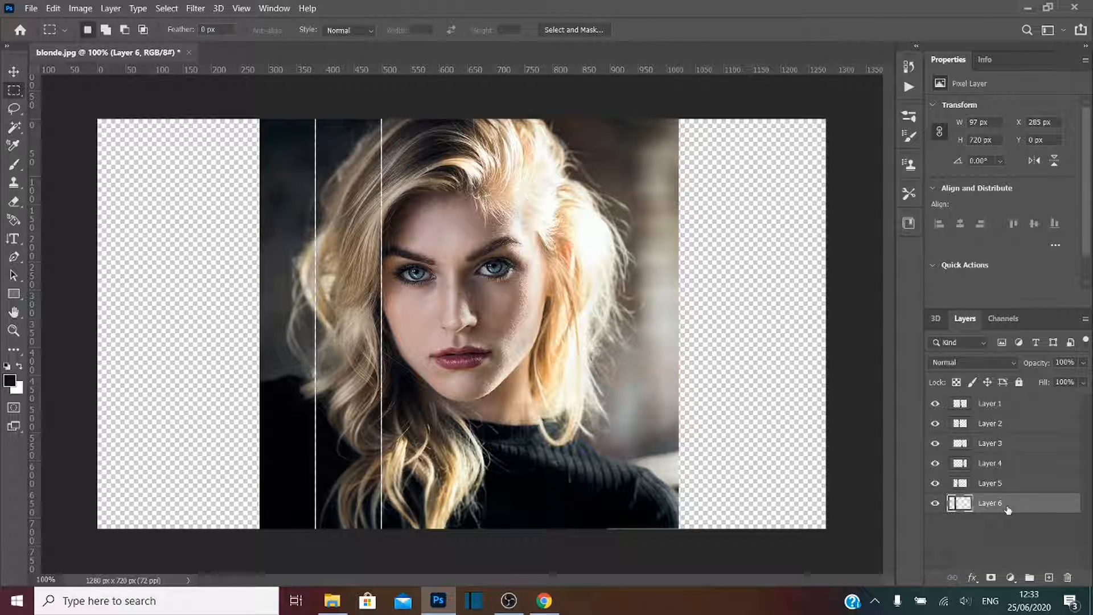
key("ctrl+t")
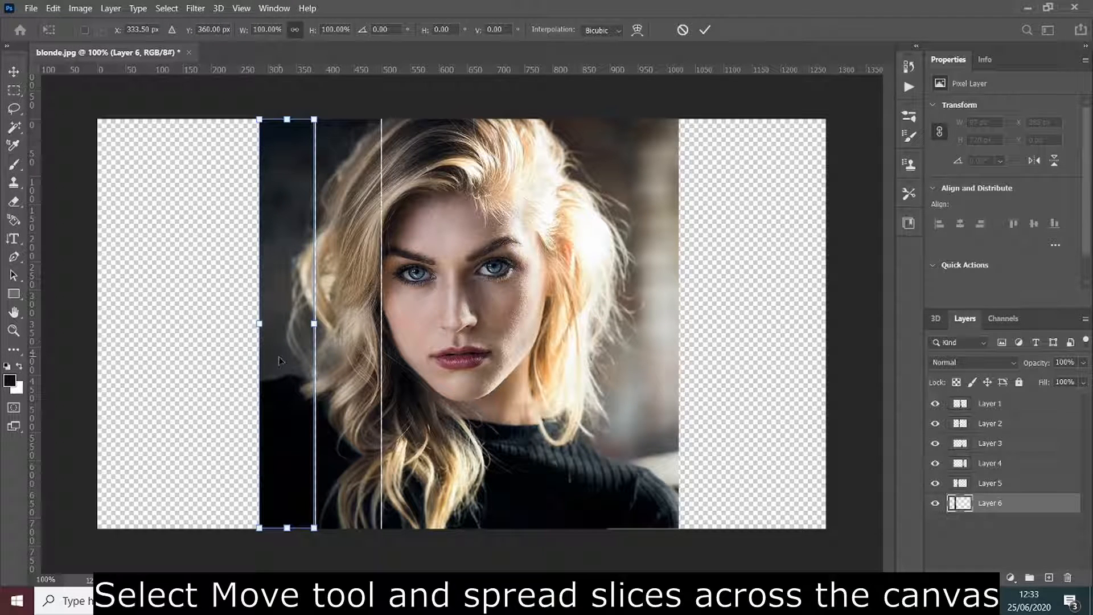
left_click(16, 71)
left_click_drag(275, 271, 108, 270)
left_click_drag(370, 368, 247, 369)
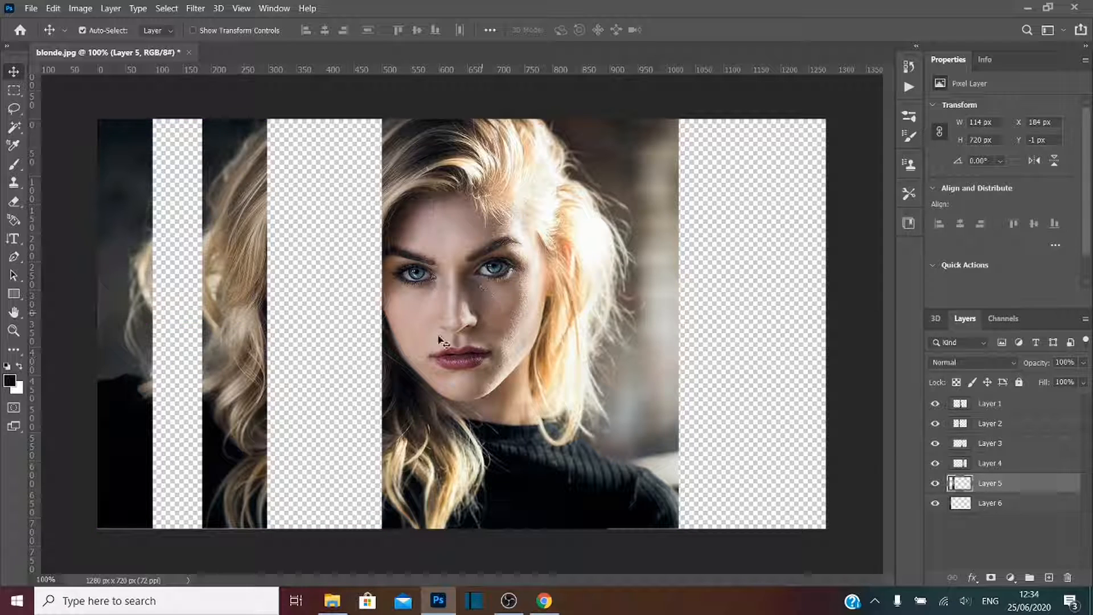
Spread the Layer 4 and Layer 3 slices to the right, centring the Layer 3 slice at about X 876 px
left_click(1031, 464)
key("ctrl+t")
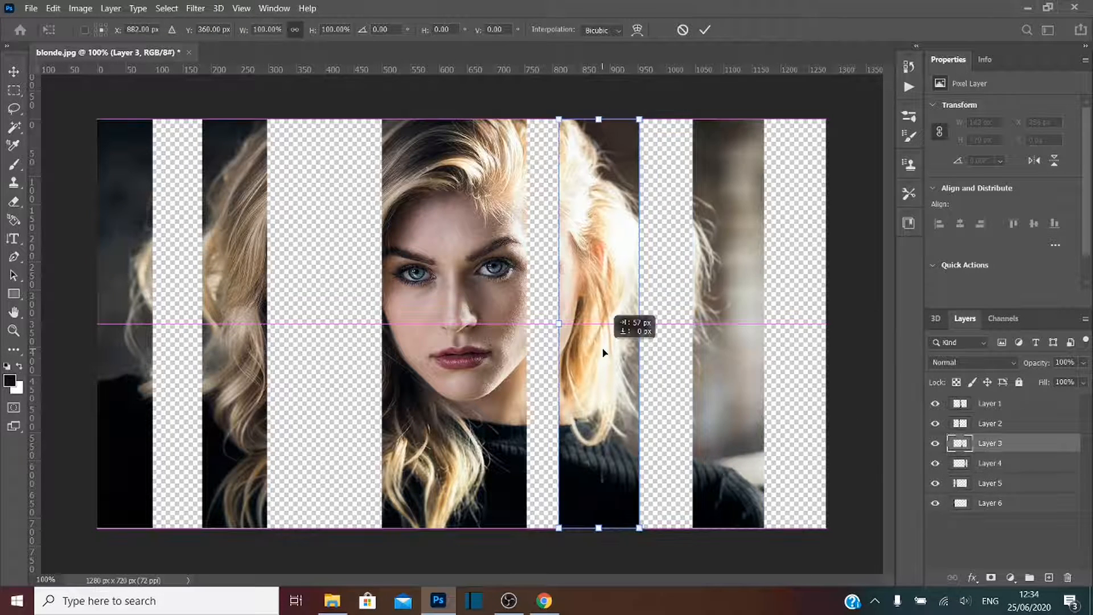
left_click_drag(602, 349, 599, 354)
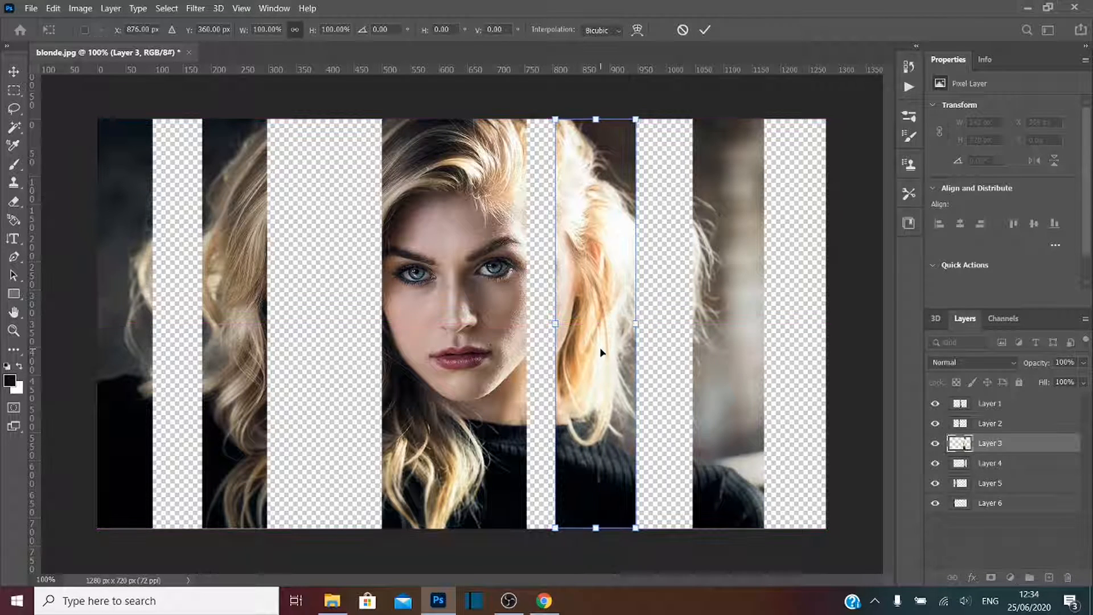
Shift the Layer 2 and Layer 1 slices left to space them evenly, placing the Layer 1 slice at about X 593 px
left_click(1001, 425)
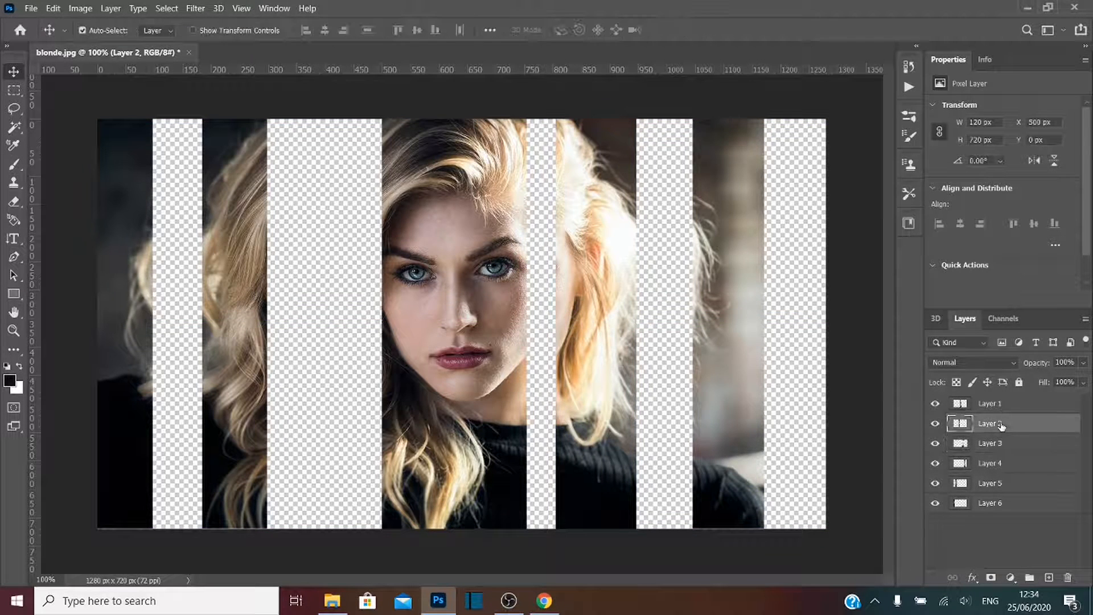
key("ctrl+t")
left_click_drag(419, 365, 371, 365)
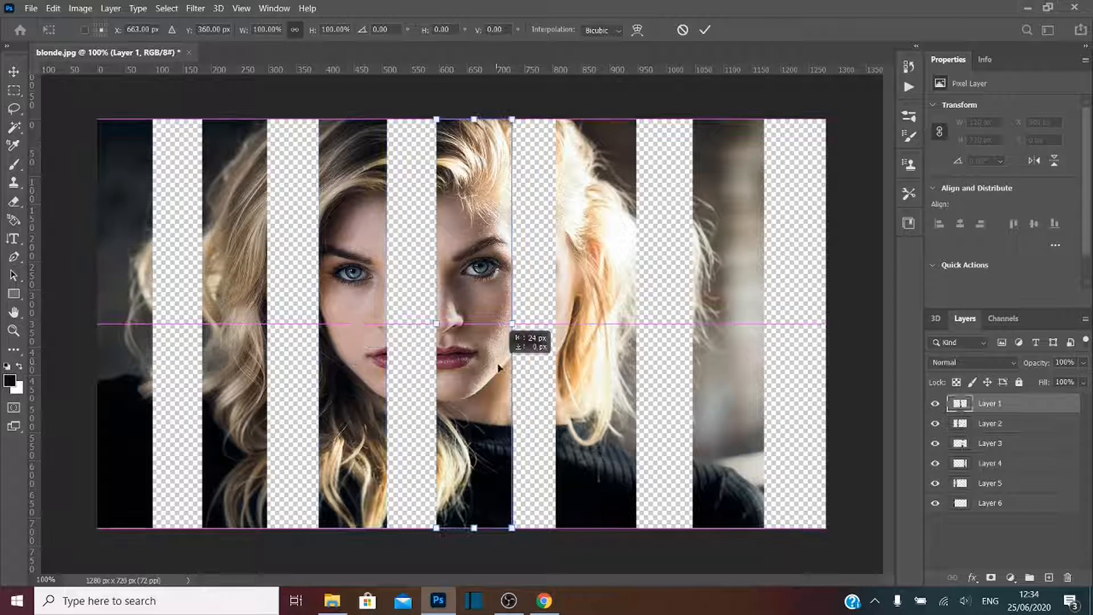
left_click_drag(499, 368, 497, 367)
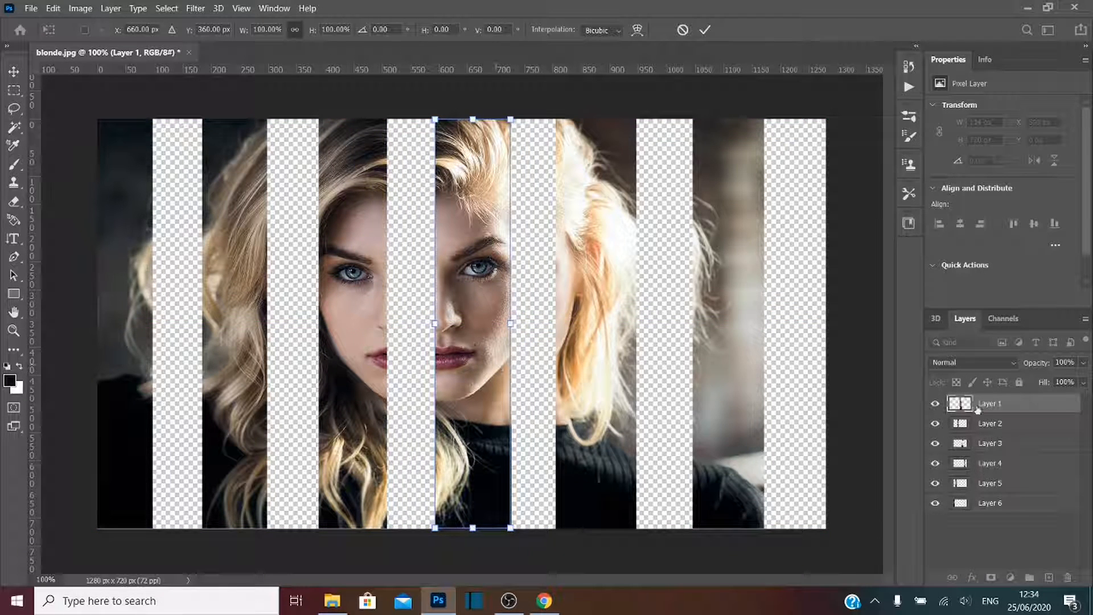
key("Return")
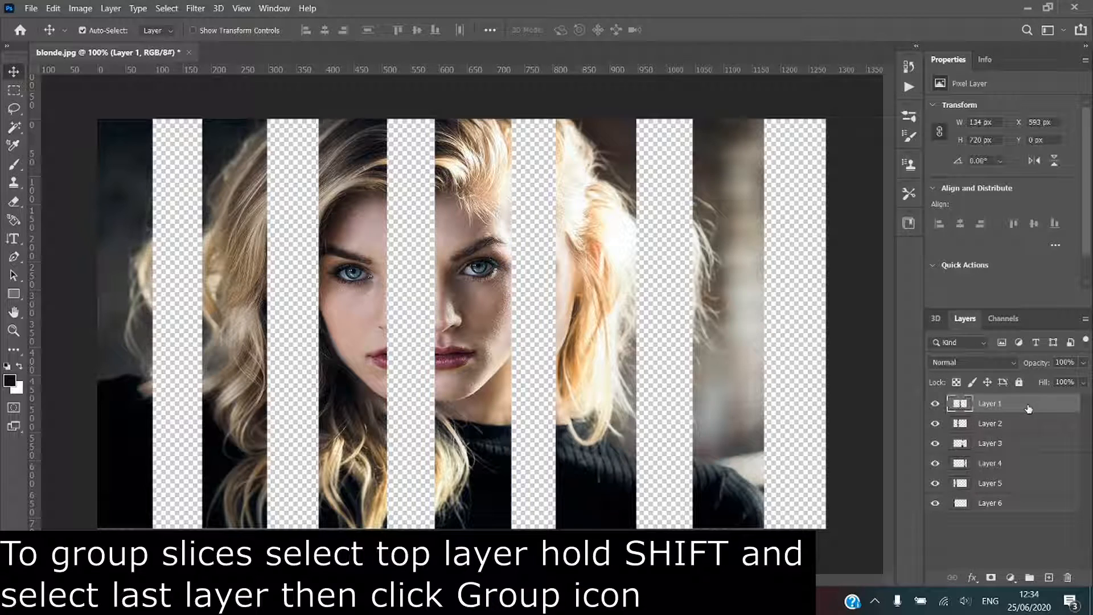
Group all six slice layers and duplicate the group
left_click(1041, 509, "shift")
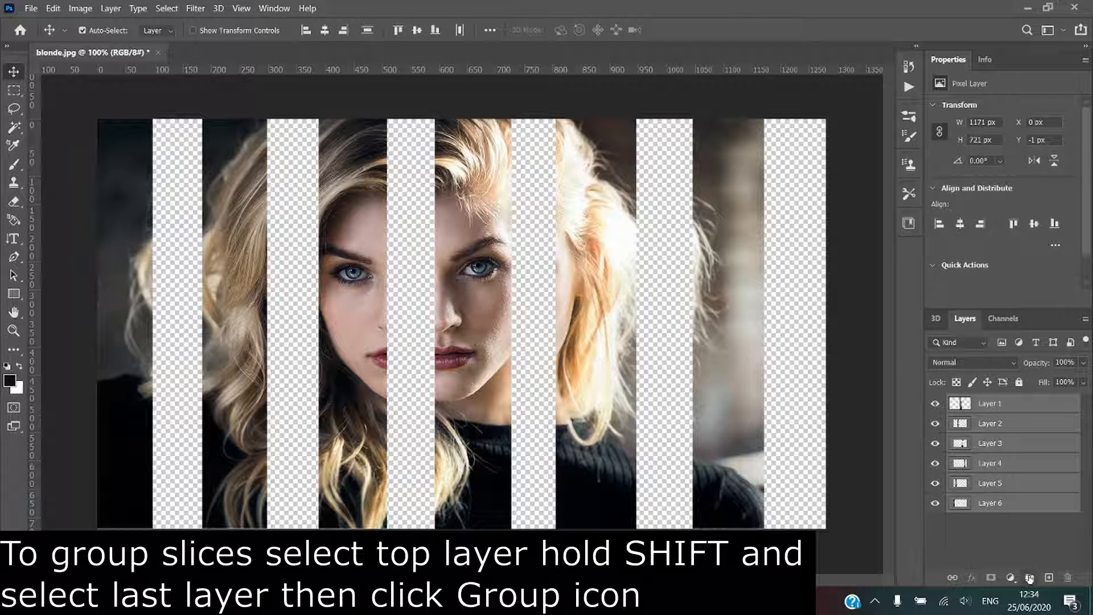
left_click(1029, 578)
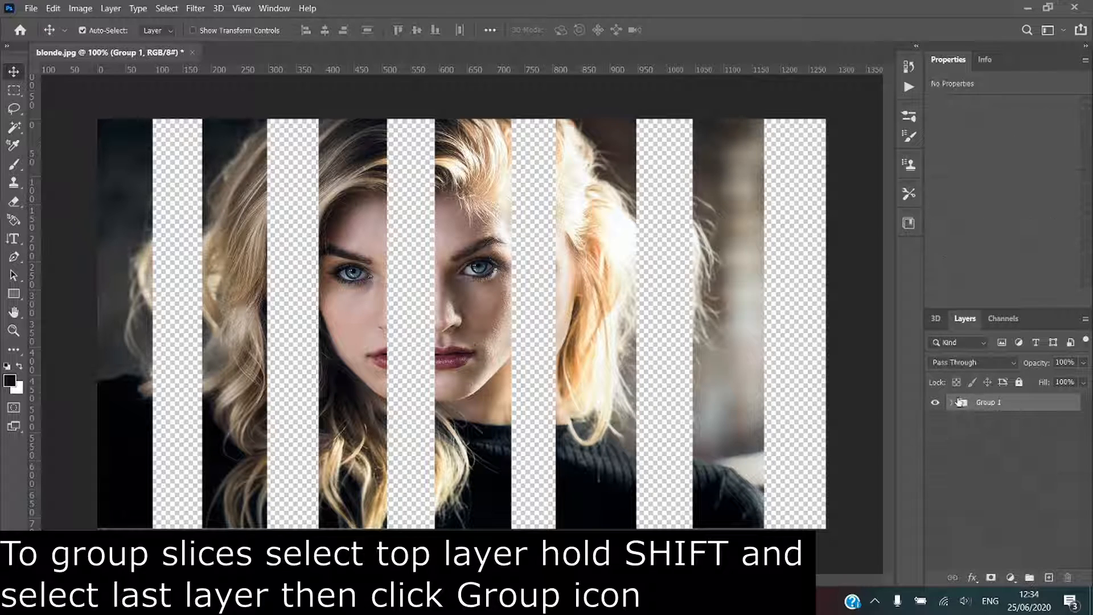
key("ctrl+j")
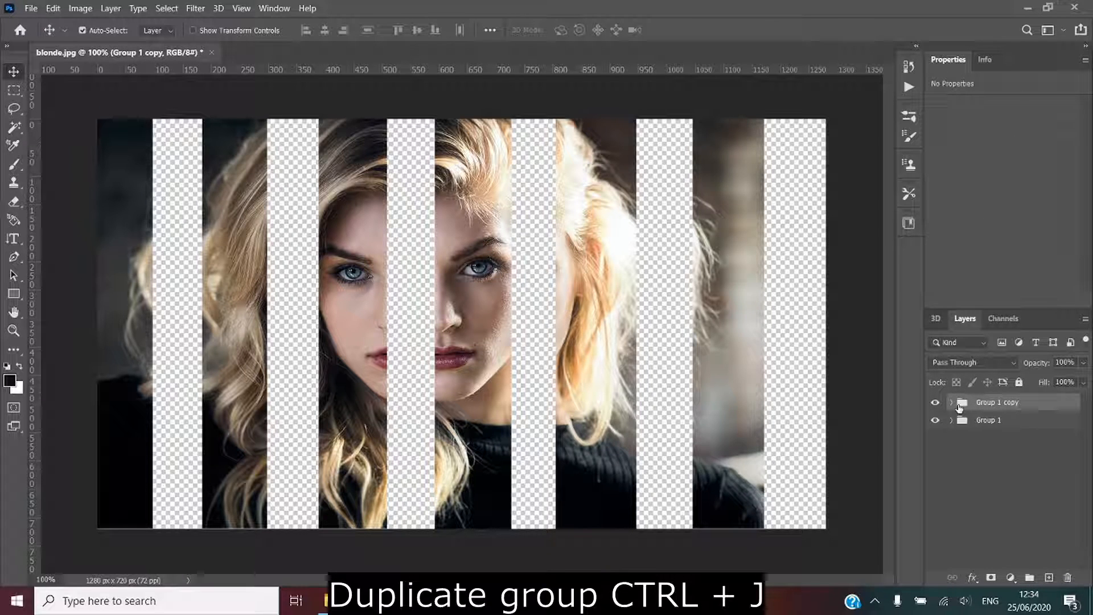
Convert Group 1 copy to a smart object and apply a Gaussian Blur with a 4.5 px radius
right_click(1001, 403)
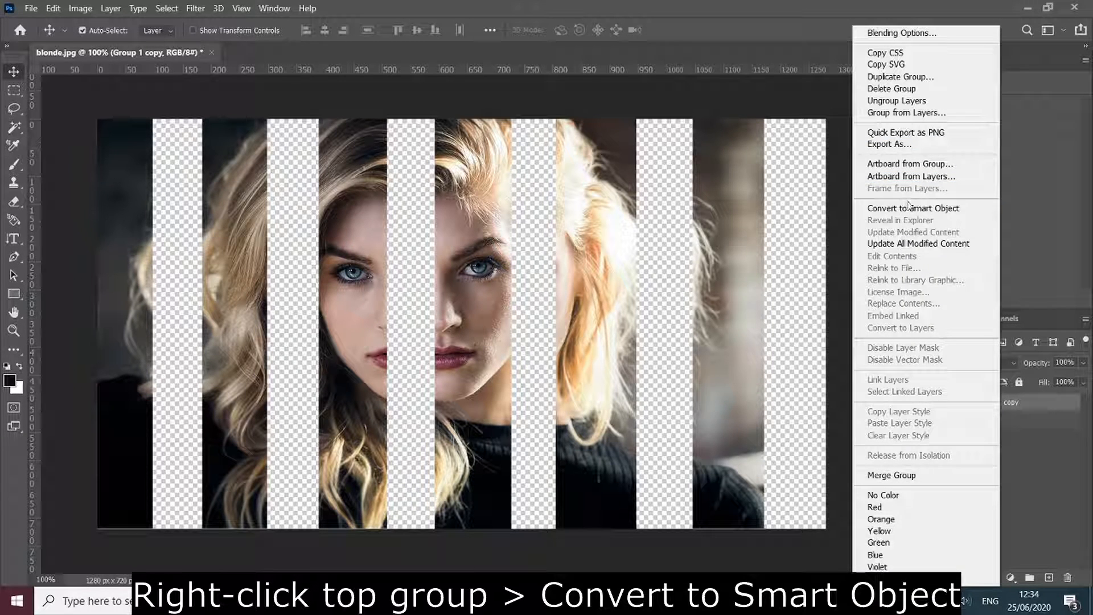
left_click(912, 209)
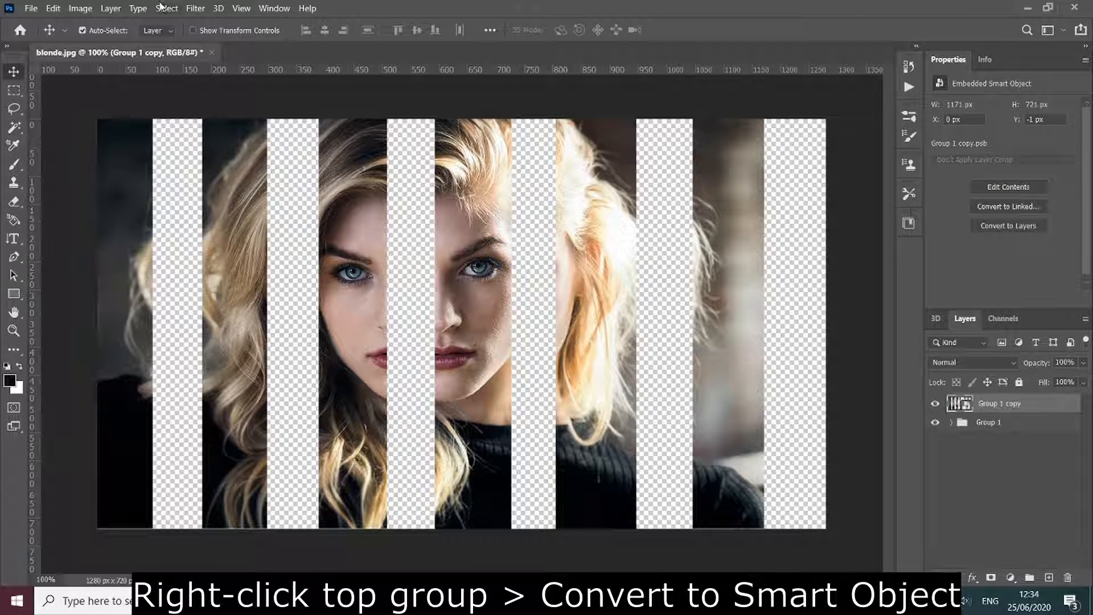
left_click(196, 8)
left_click(301, 25)
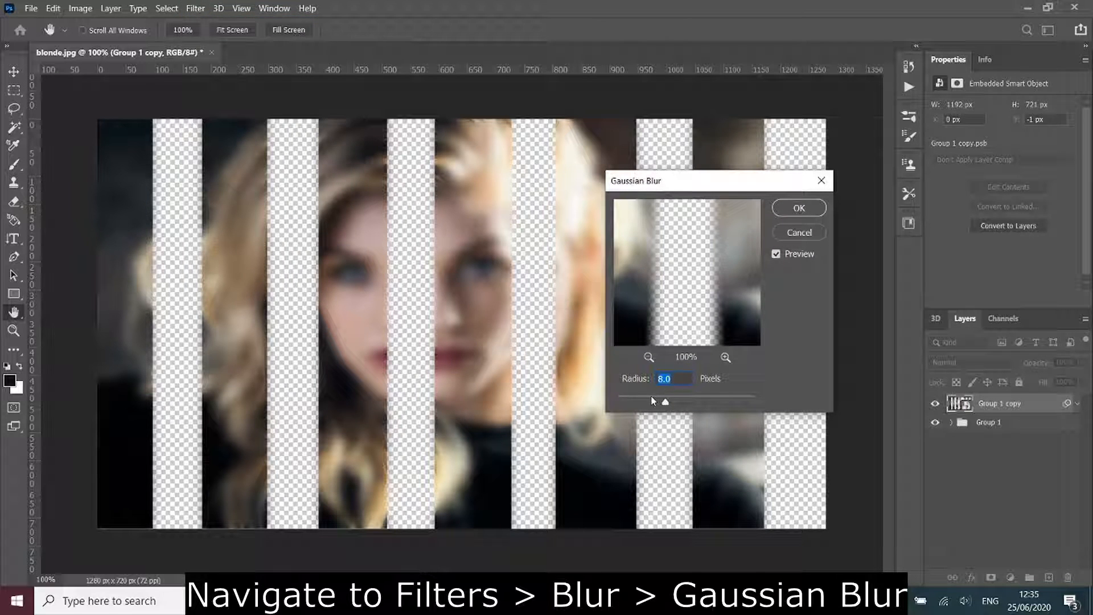
left_click(649, 357)
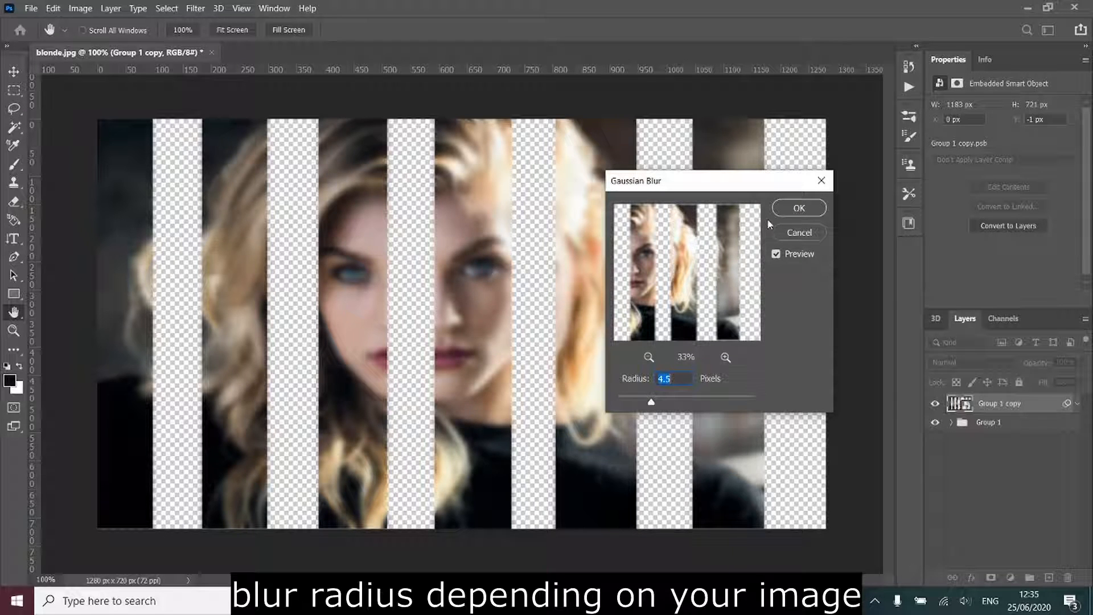
left_click(792, 208)
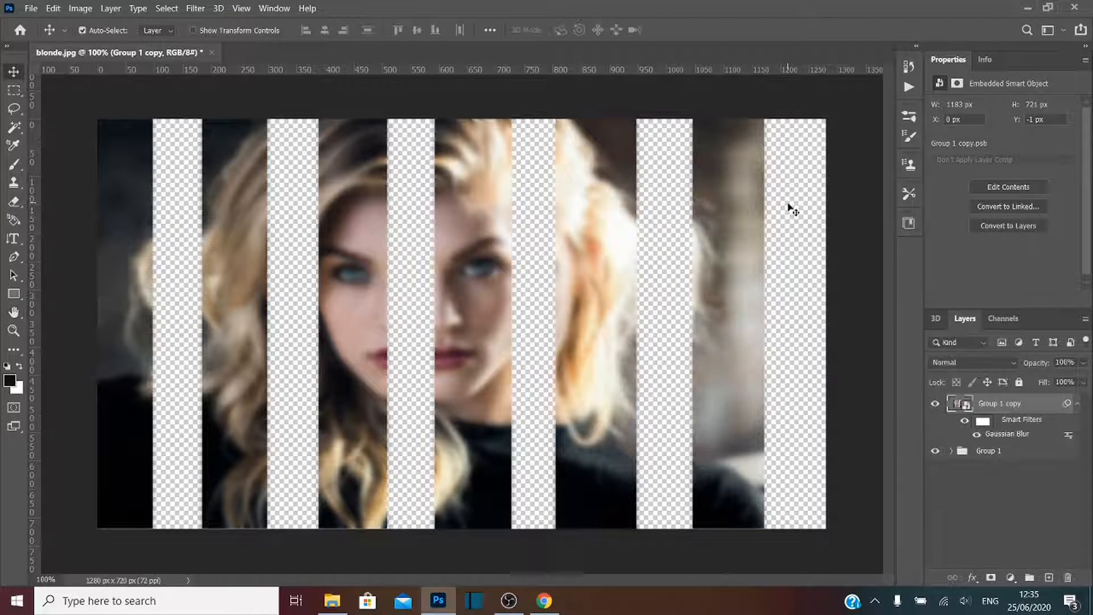
Move the blurred Group 1 copy smart object right to X 97 px, Y 0 px
key("ctrl+t")
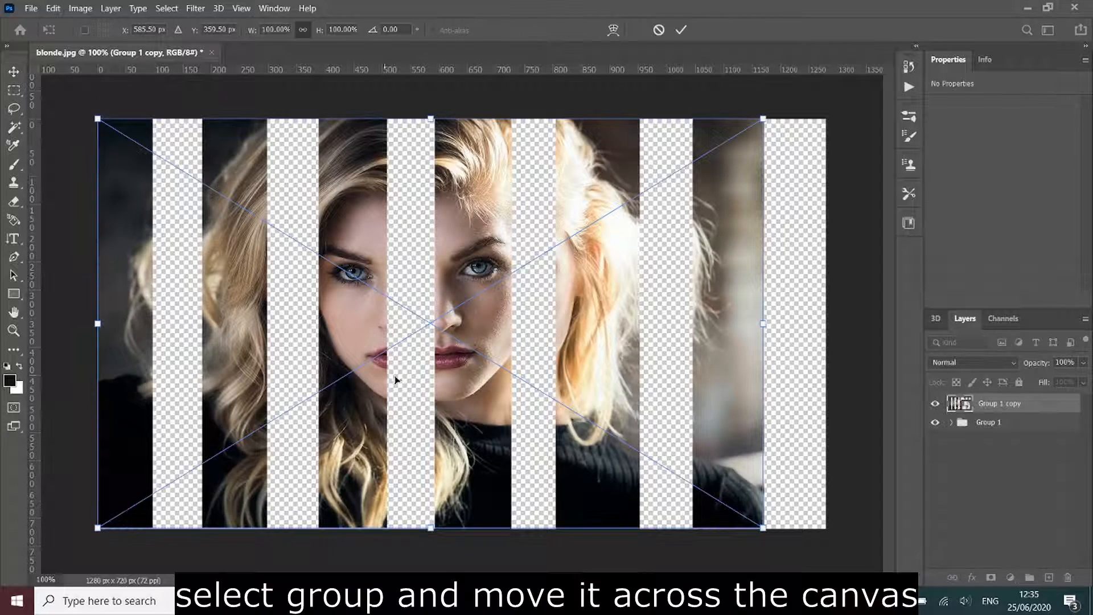
left_click_drag(399, 378, 463, 386)
key("Return")
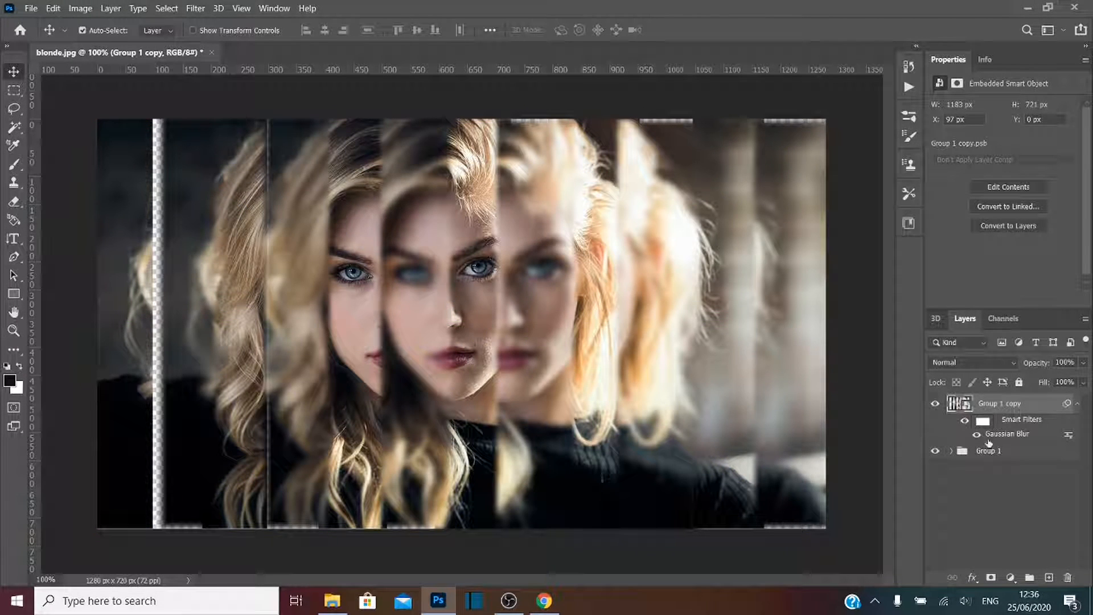
Duplicate Group 1 and stack the sharp duplicate above the blurred Group 1 copy
left_click(987, 457)
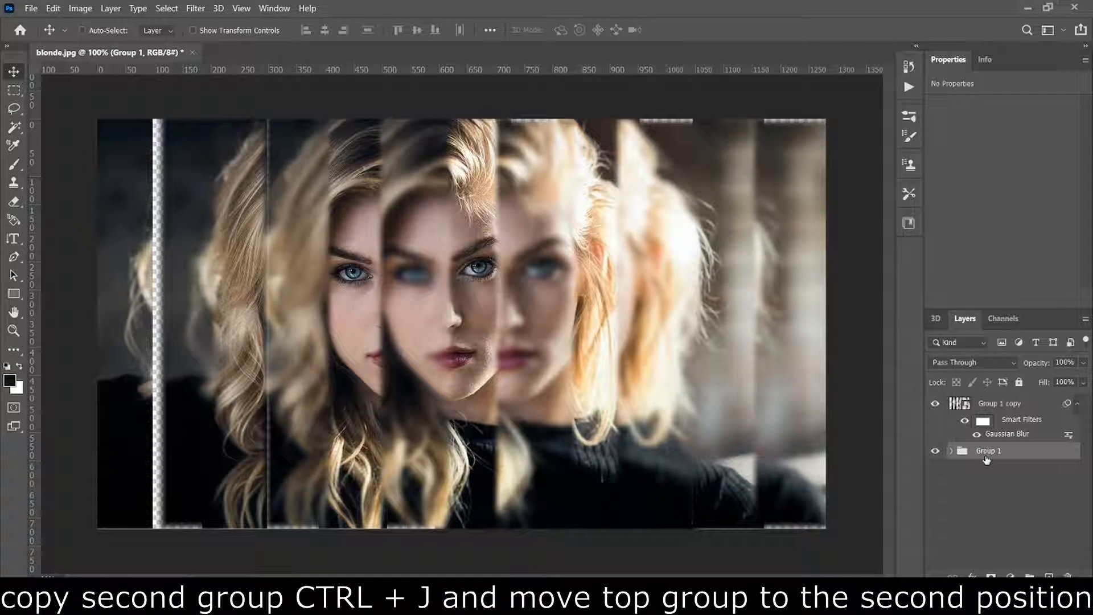
key("ctrl+j")
left_click_drag(1010, 409, 1010, 462)
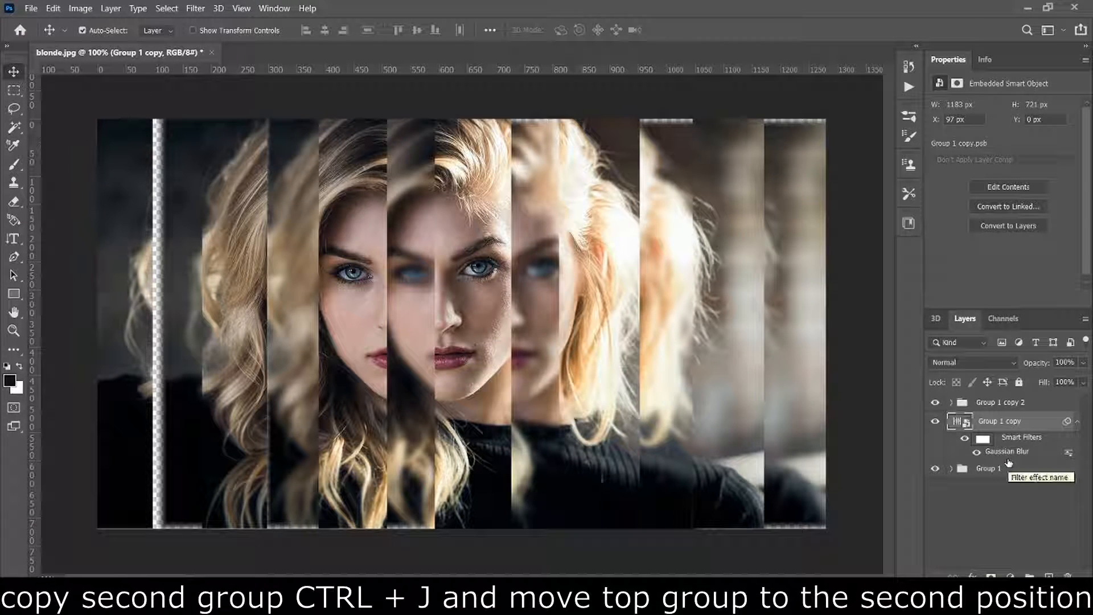
Shift the topmost sharp group, Group 1 copy 2, about 97 px to the right
left_click(1001, 402)
key("ctrl+t")
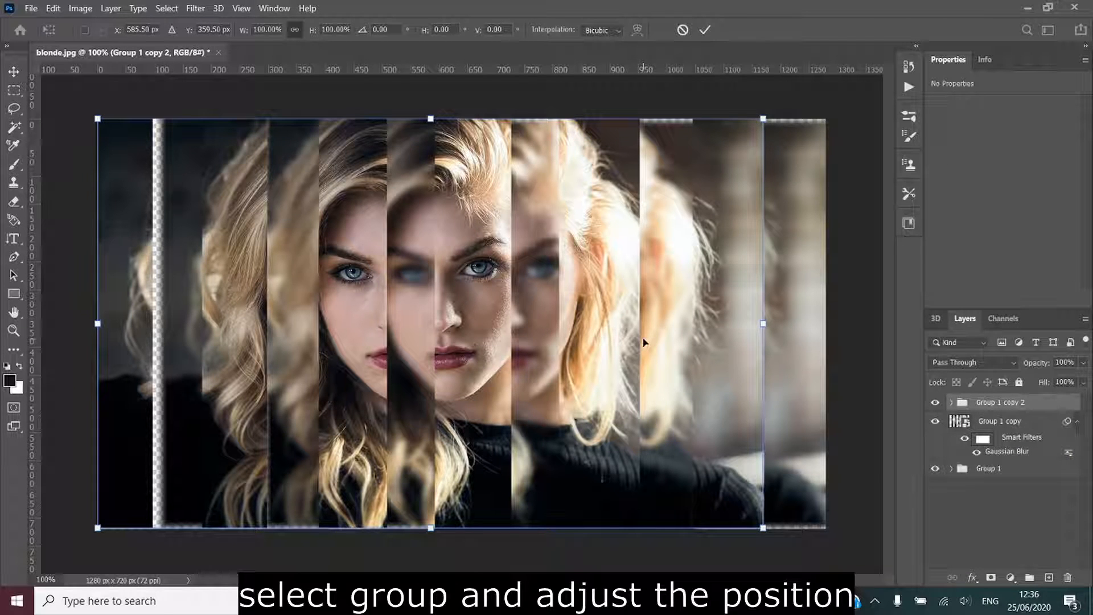
left_click_drag(641, 342, 696, 343)
key("Return")
Duplicate the blurred Group 1 copy and place Group 1 copy 2 beneath the blurred duplicate
left_click(993, 422)
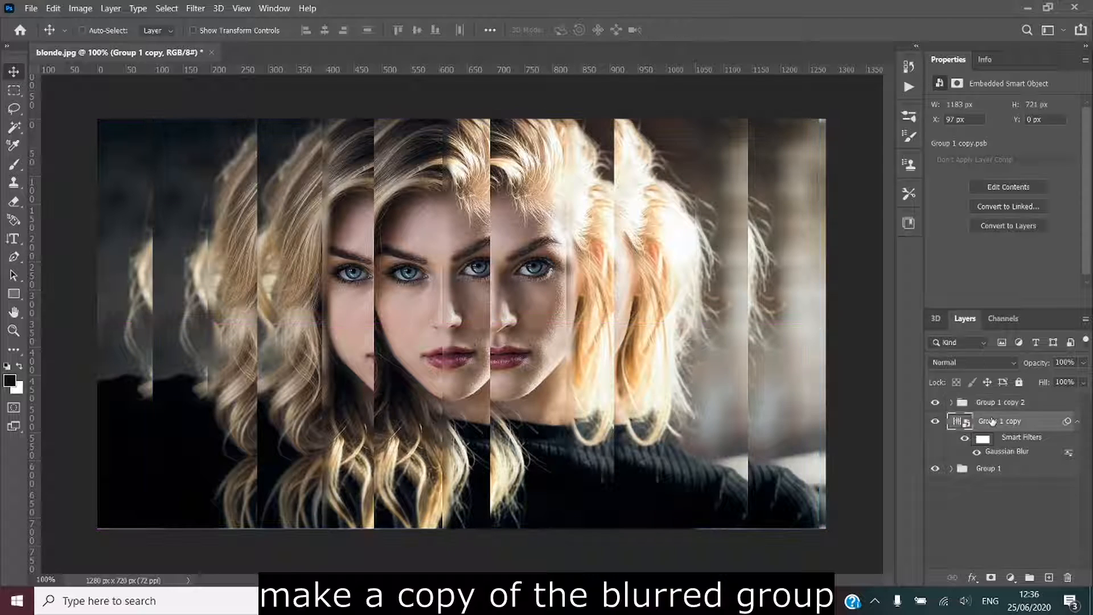
key("ctrl+j")
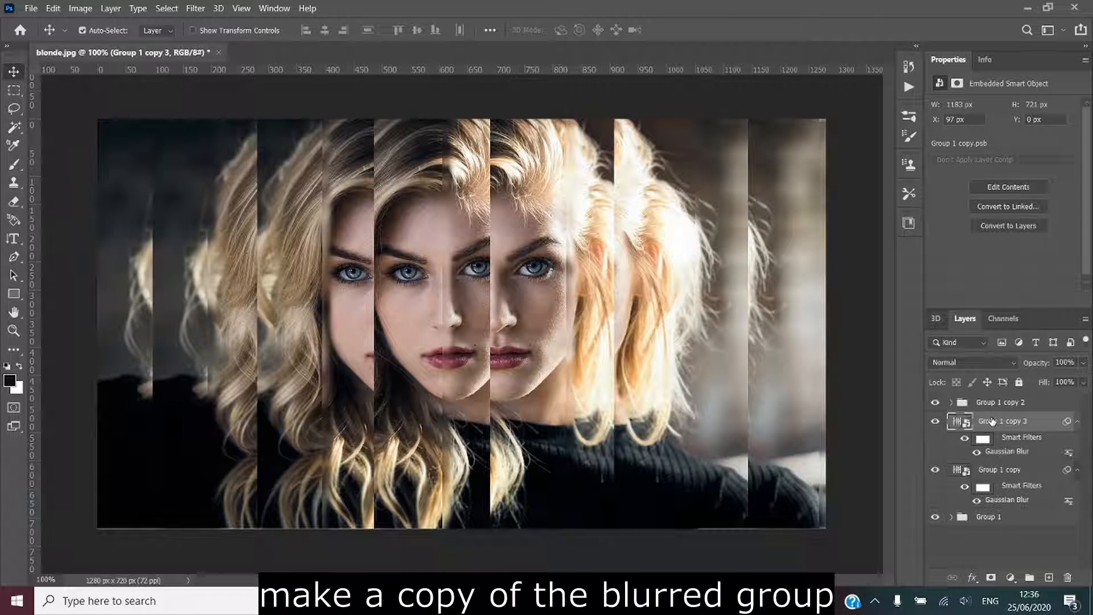
left_click_drag(1007, 408, 1008, 452)
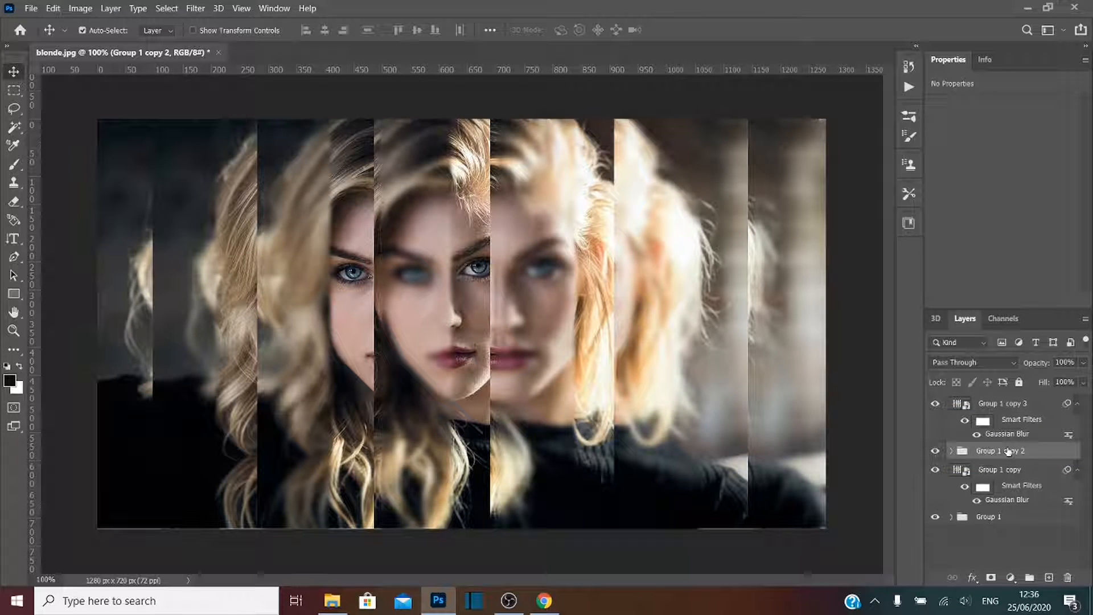
Move the blurred Group 1 copy 3 right to X 160 px, Y -1 px
left_click(997, 405)
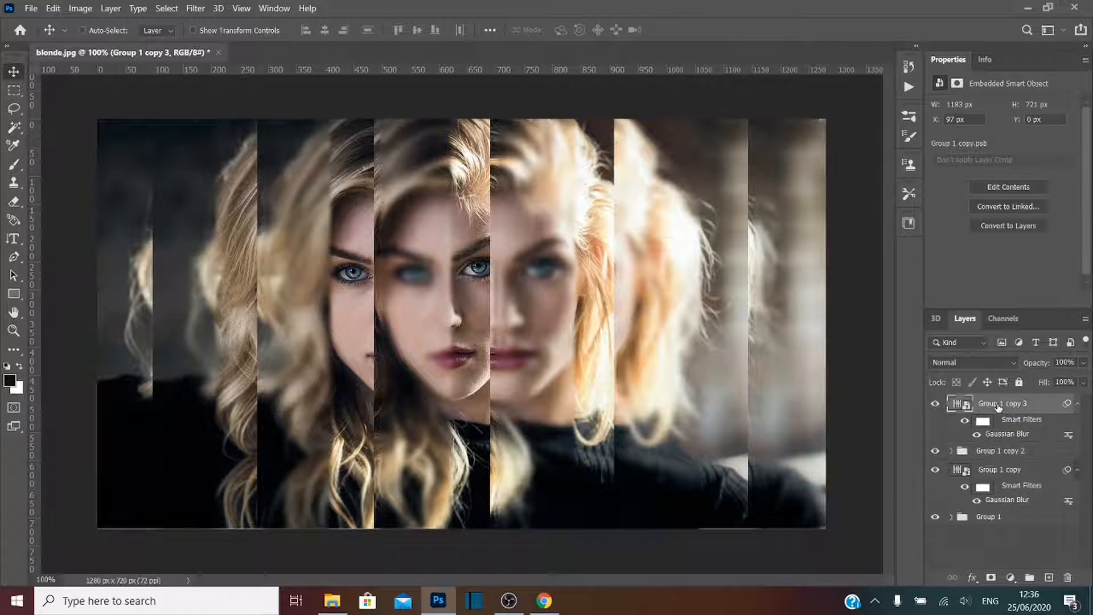
key("ctrl+t")
left_click_drag(599, 358, 621, 352)
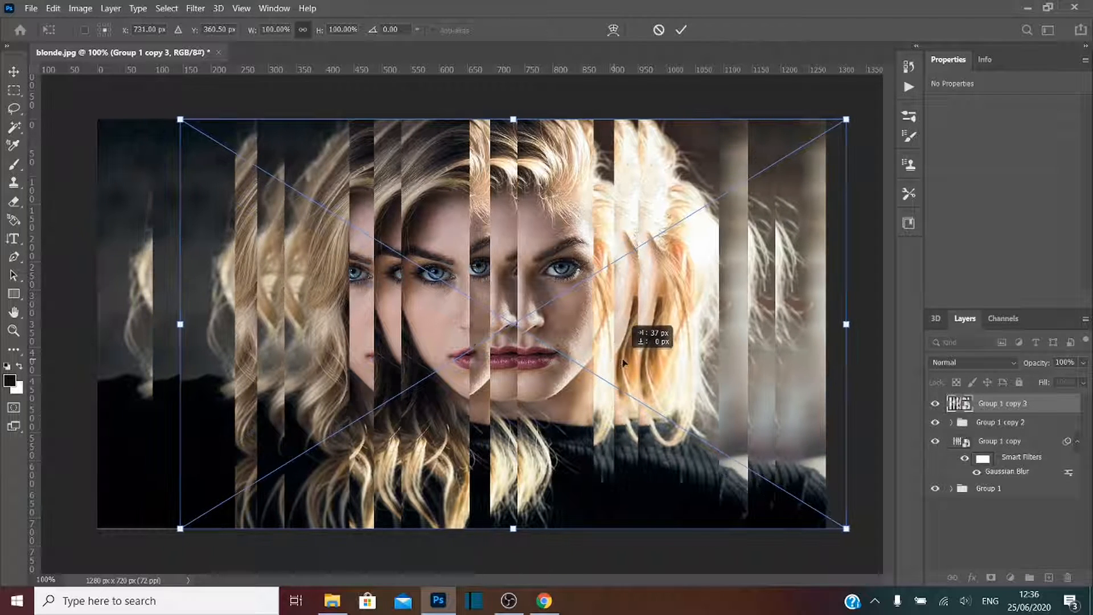
left_click(681, 29)
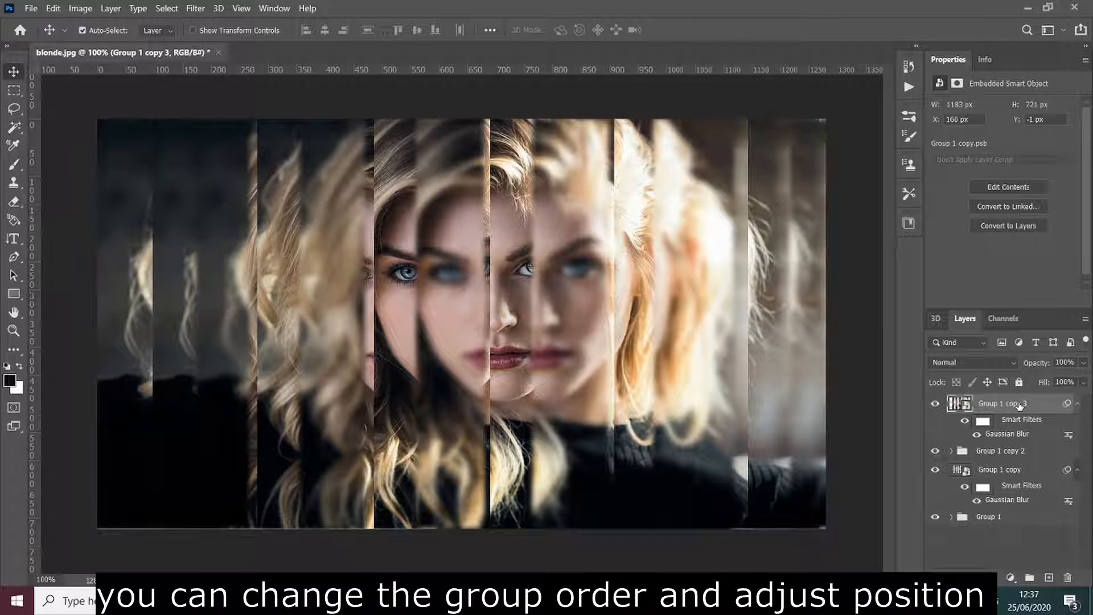
Place Group 1 copy 3 beneath Group 1 copy 2 and shift Group 1 copy 2 slightly left
left_click_drag(1020, 405, 1008, 464)
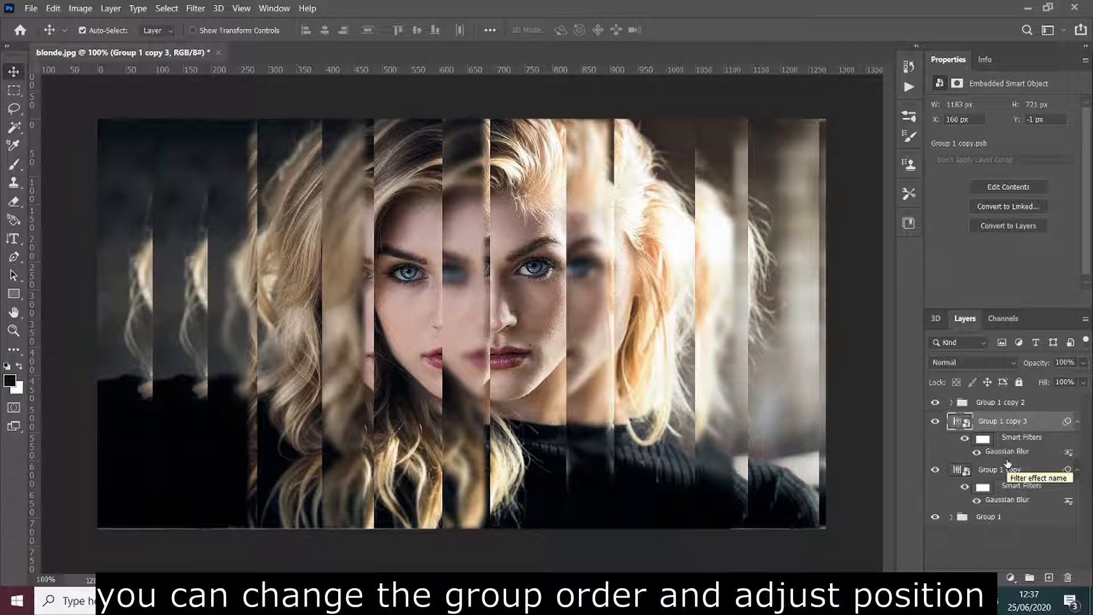
left_click(1019, 403)
key("ctrl+t")
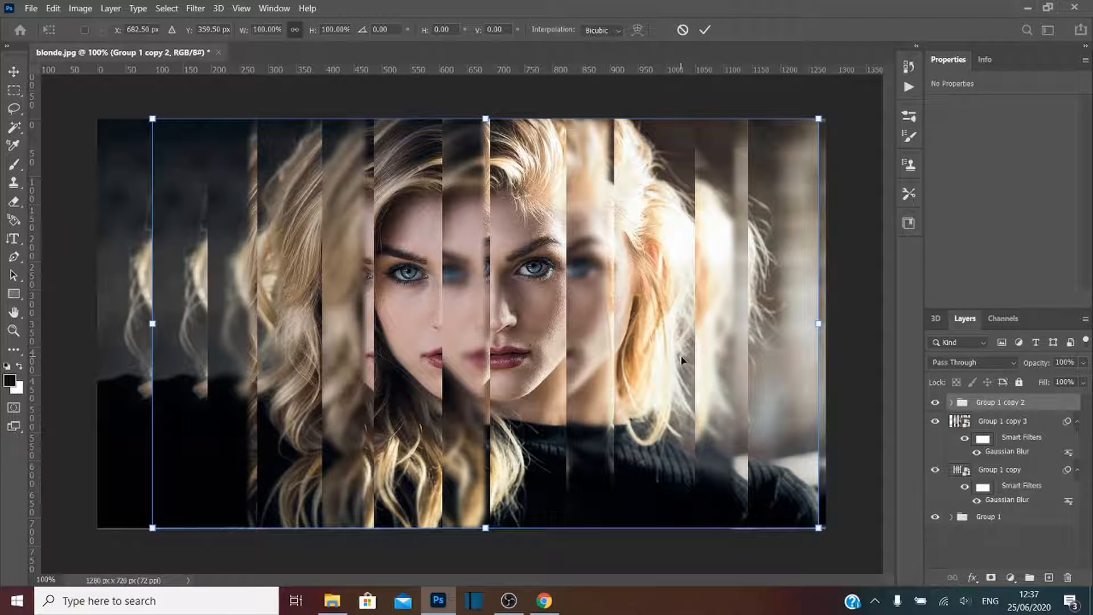
left_click_drag(680, 360, 655, 361)
Place the blurred Group 1 copy beneath Group 1 and shift Group 1 about 12 px left
left_click(1000, 517)
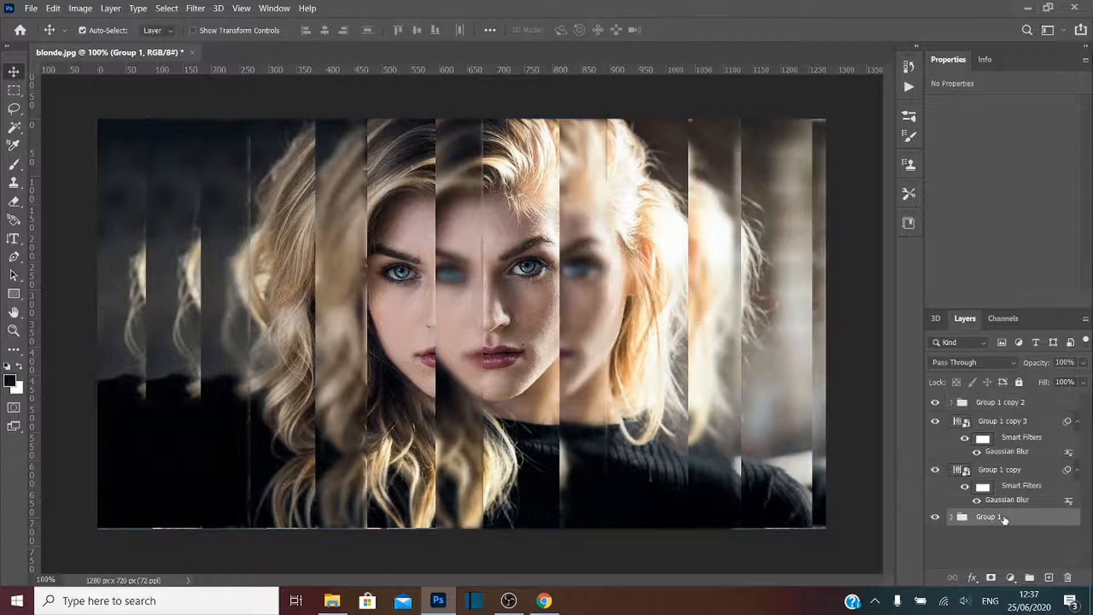
left_click_drag(1018, 468, 1018, 535)
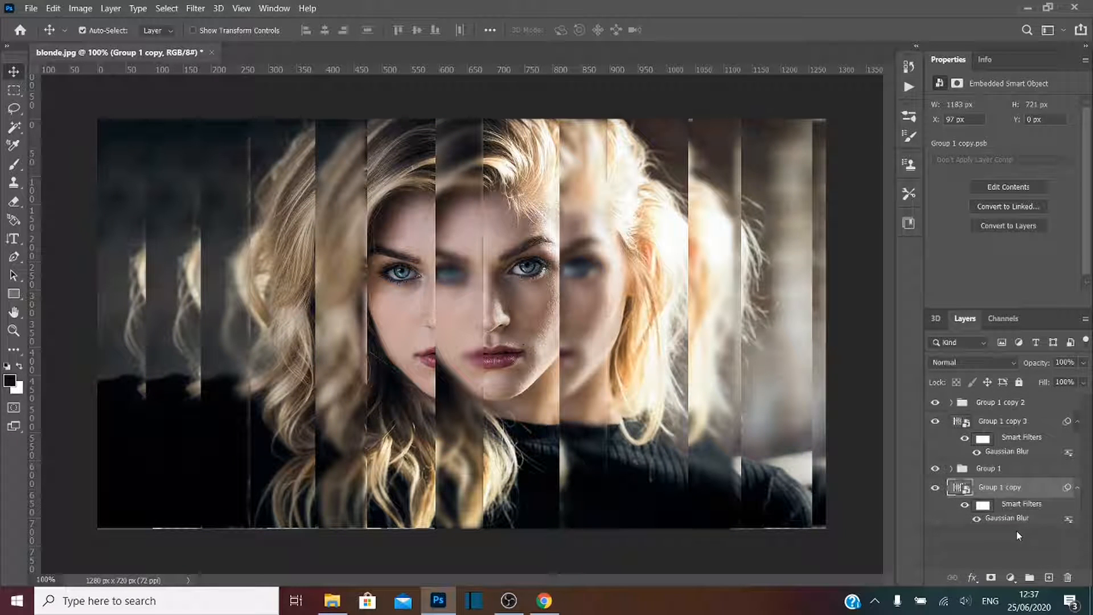
left_click(1012, 422)
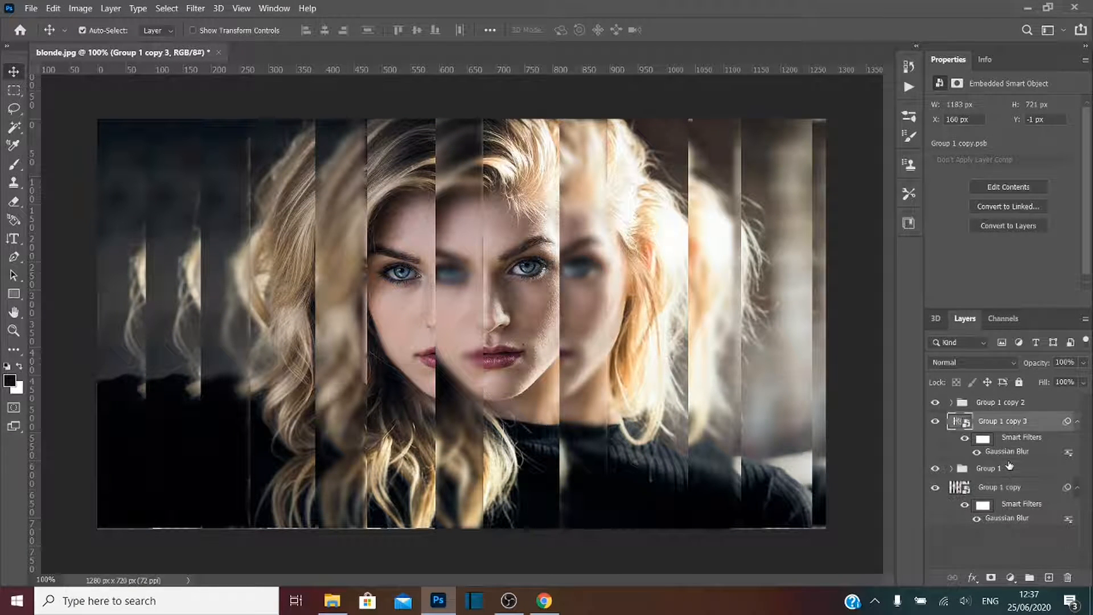
left_click(1011, 468)
key("ctrl+t")
left_click_drag(687, 399, 680, 399)
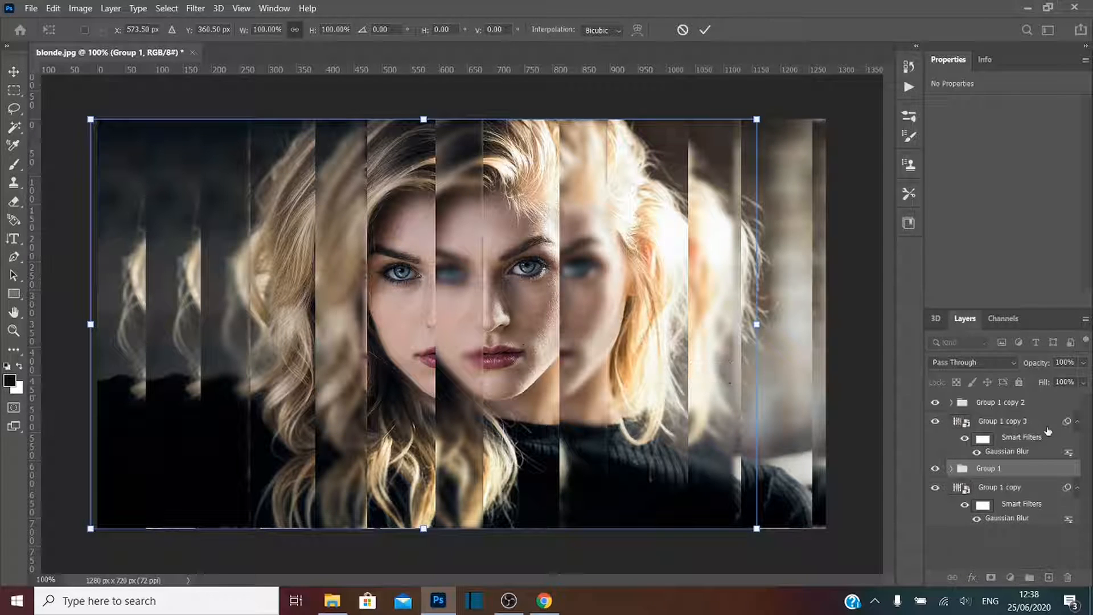
Place Group 1 copy 3 beneath Group 1 and reposition the two sharp groups horizontally to offset their slices
left_click_drag(1048, 431, 1047, 485)
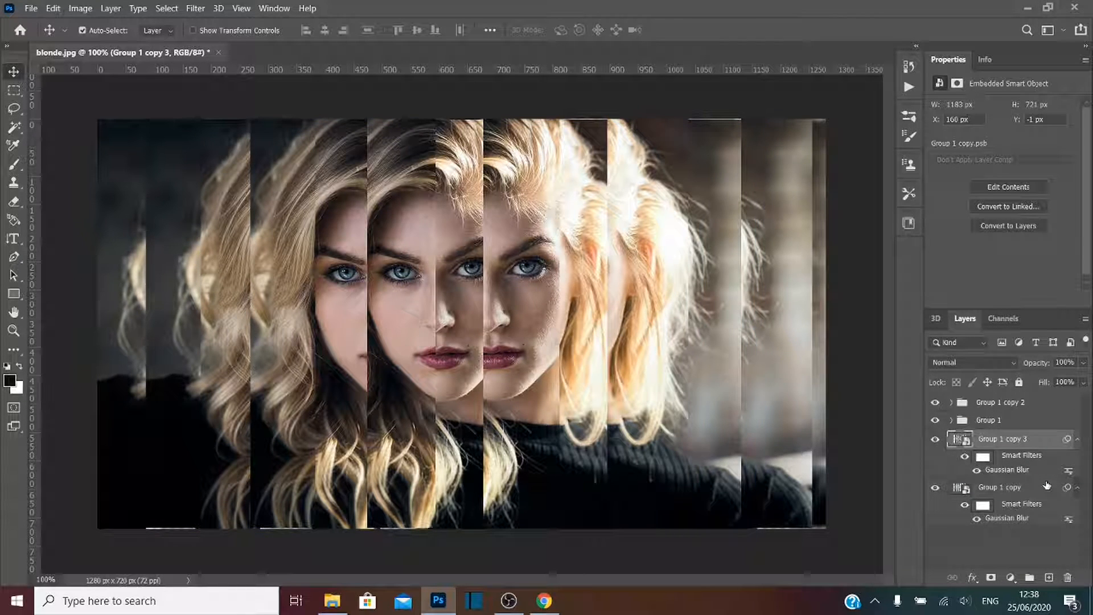
left_click(1024, 422)
key("ctrl+t")
left_click_drag(550, 406, 575, 409)
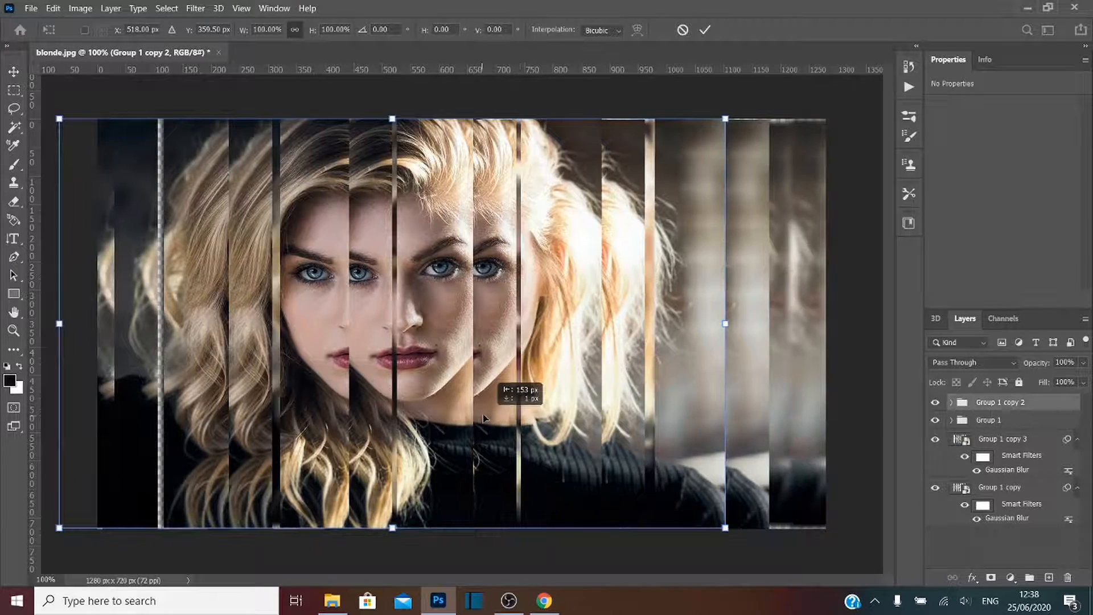
left_click_drag(484, 419, 558, 422)
left_click_drag(564, 421, 561, 423)
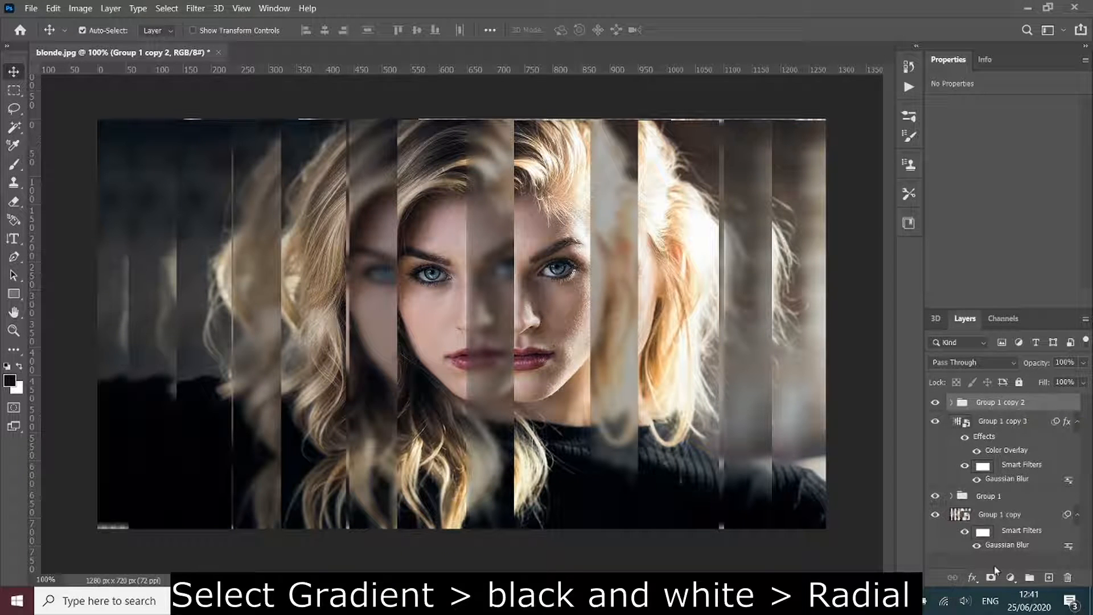
Add a reversed radial black-to-transparent gradient fill layer above all groups, scaled to about 243%
left_click(1011, 578)
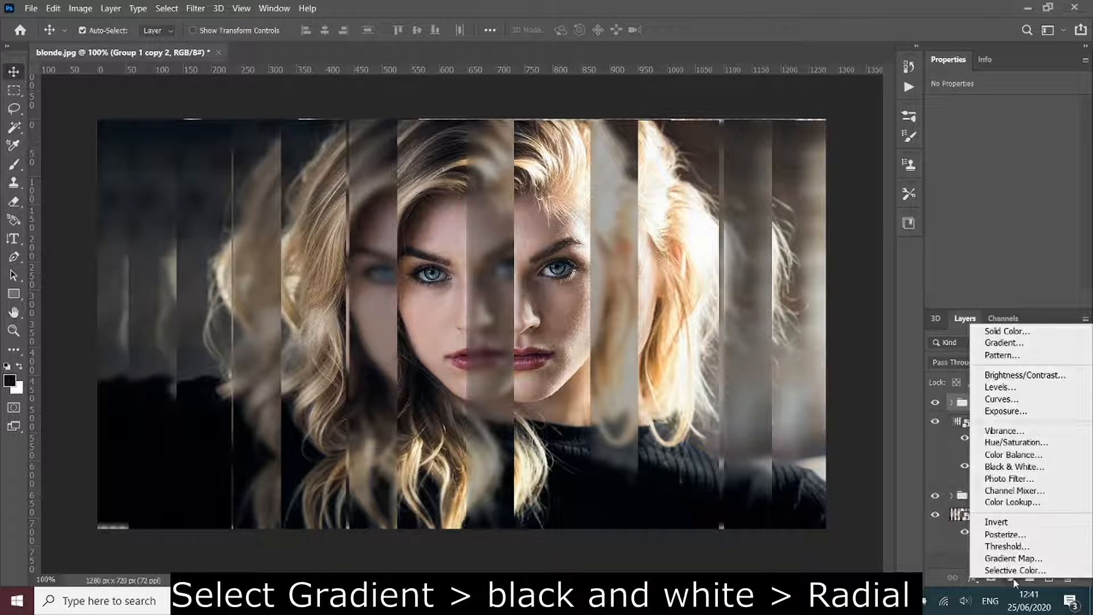
left_click(1010, 343)
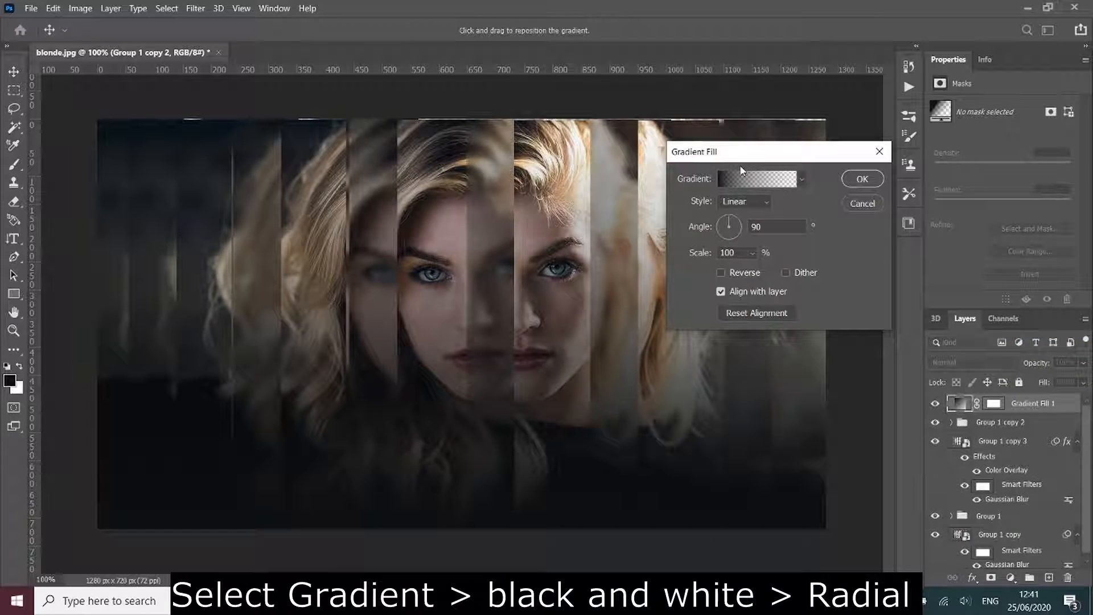
left_click(757, 201)
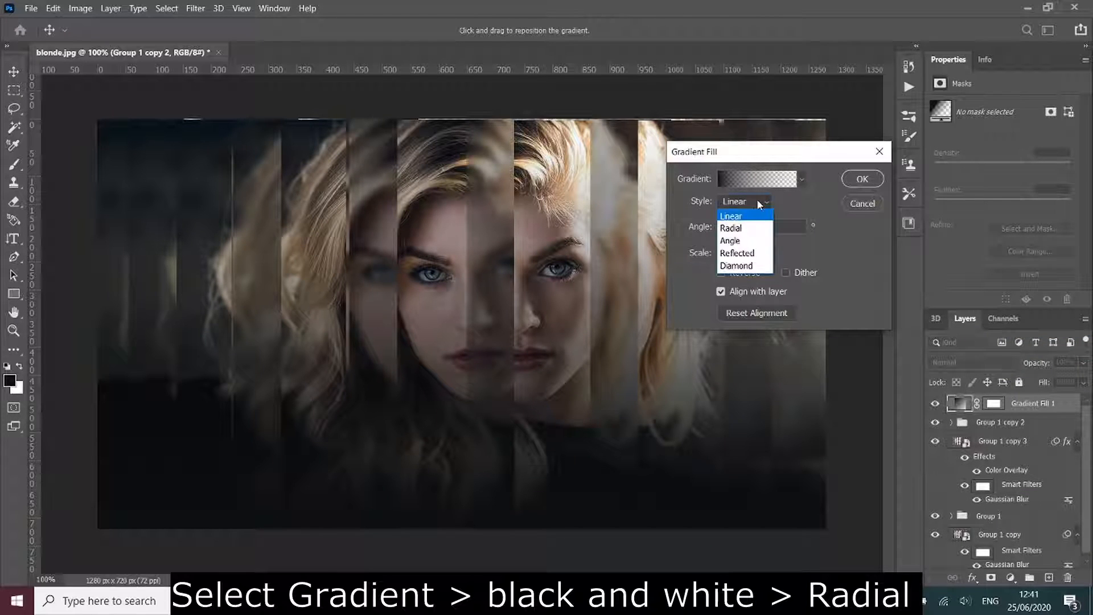
left_click(740, 228)
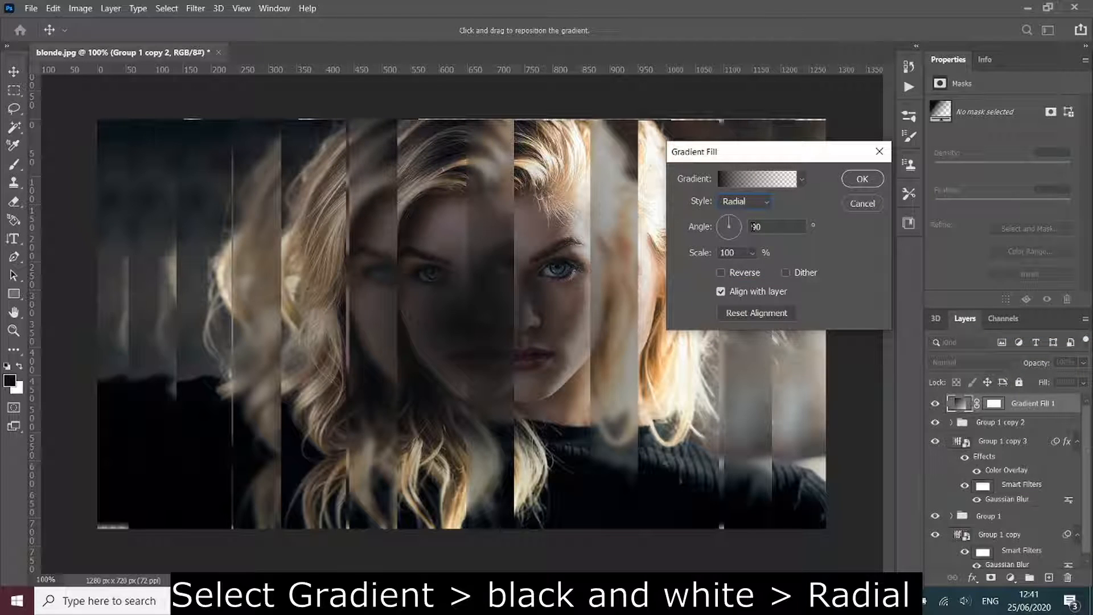
left_click(721, 273)
left_click(753, 252)
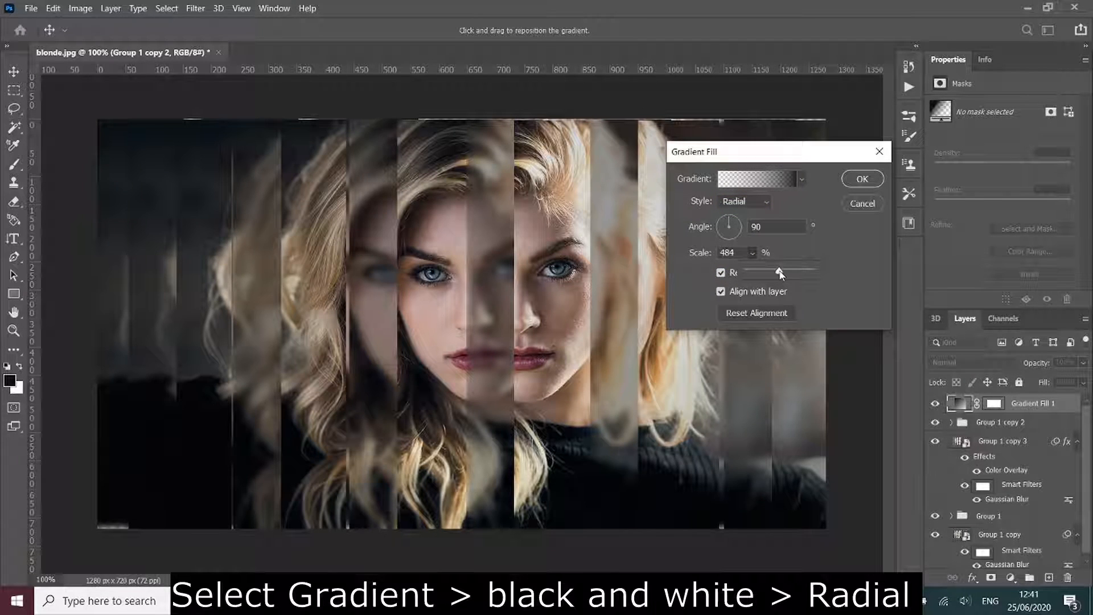
left_click_drag(780, 274, 759, 272)
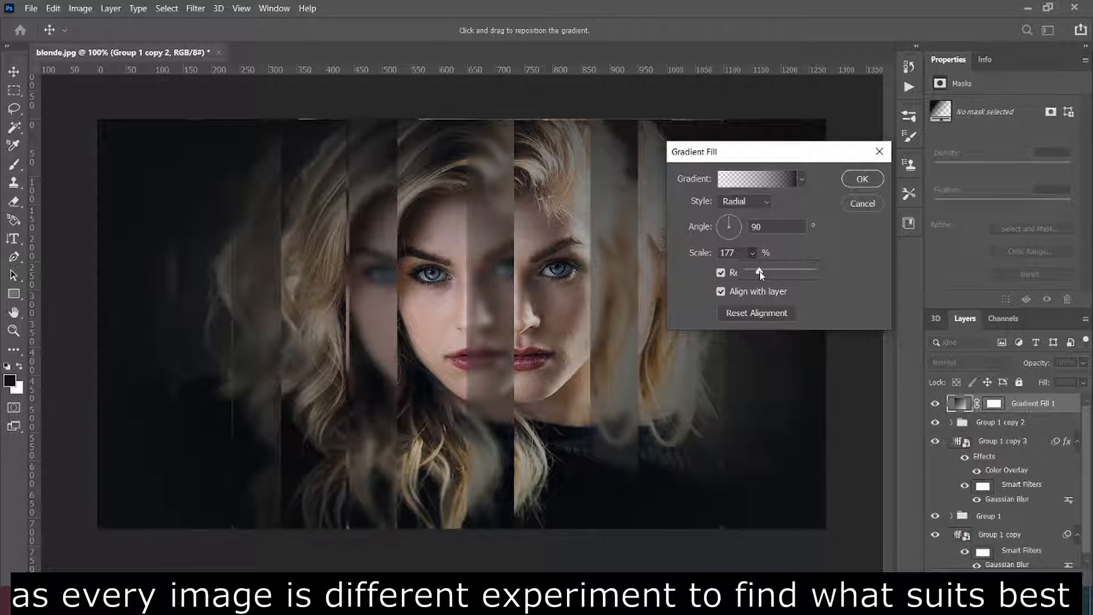
left_click_drag(759, 274, 765, 274)
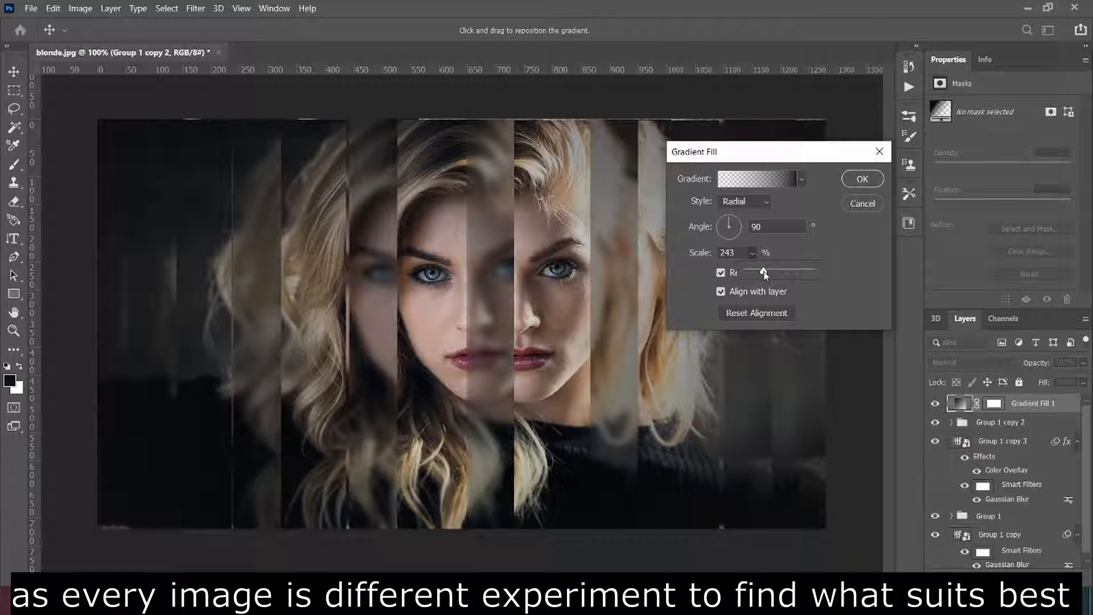
left_click(862, 179)
Add a 3 px black inside Stroke layer style to Group 1 copy 2
left_click(1016, 424)
left_click(973, 579)
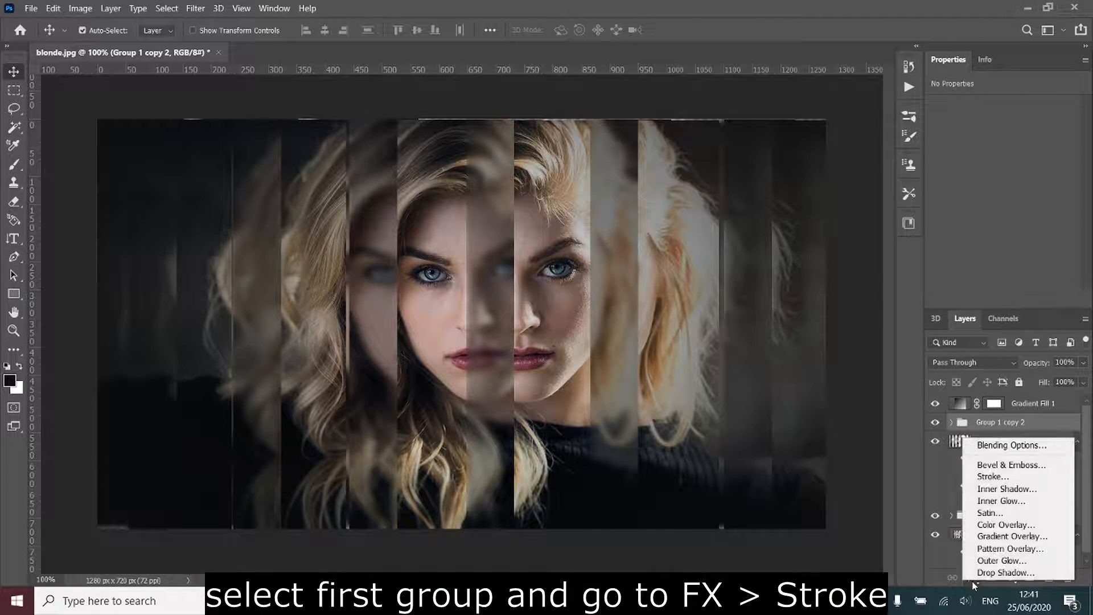
left_click(994, 477)
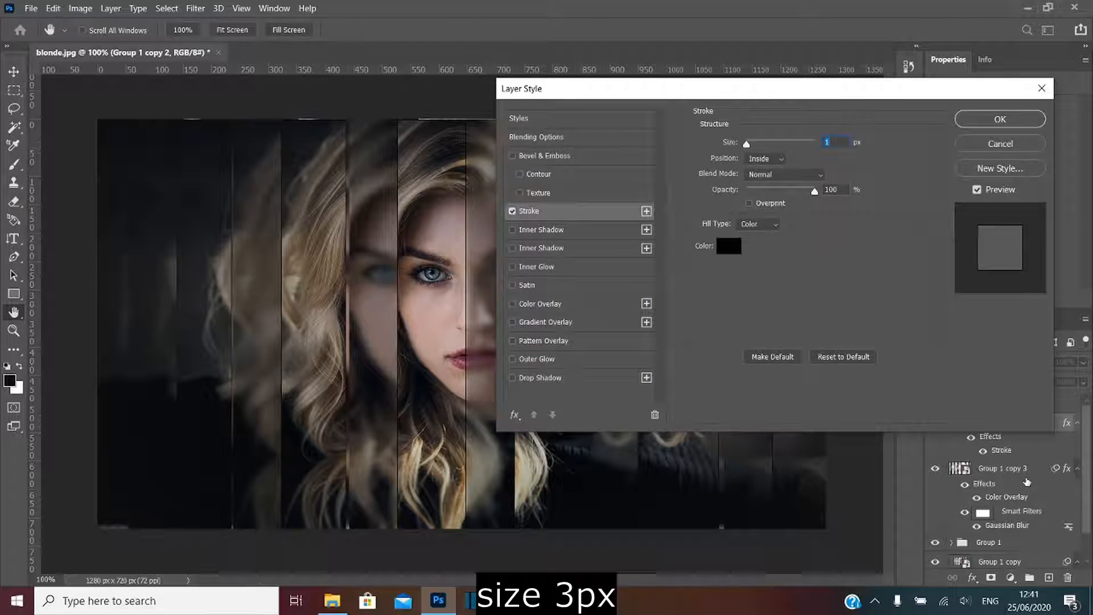
type("3")
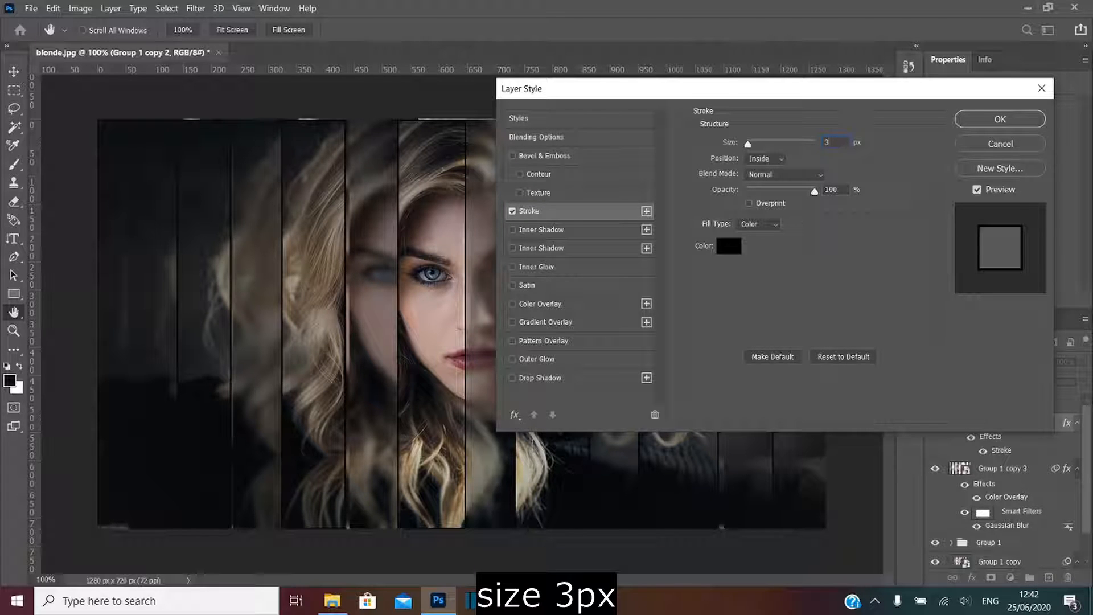
left_click(1001, 120)
Select all layers from Gradient Fill 1 down to Group 1 copy and merge them into one layer
left_click(1035, 404)
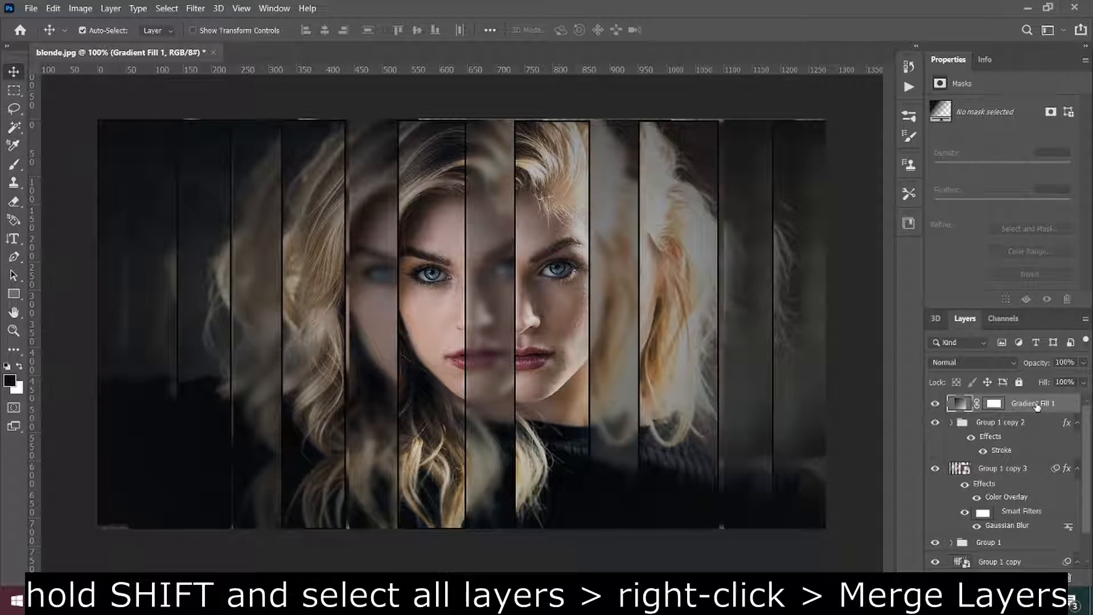
left_click(1046, 439, "shift")
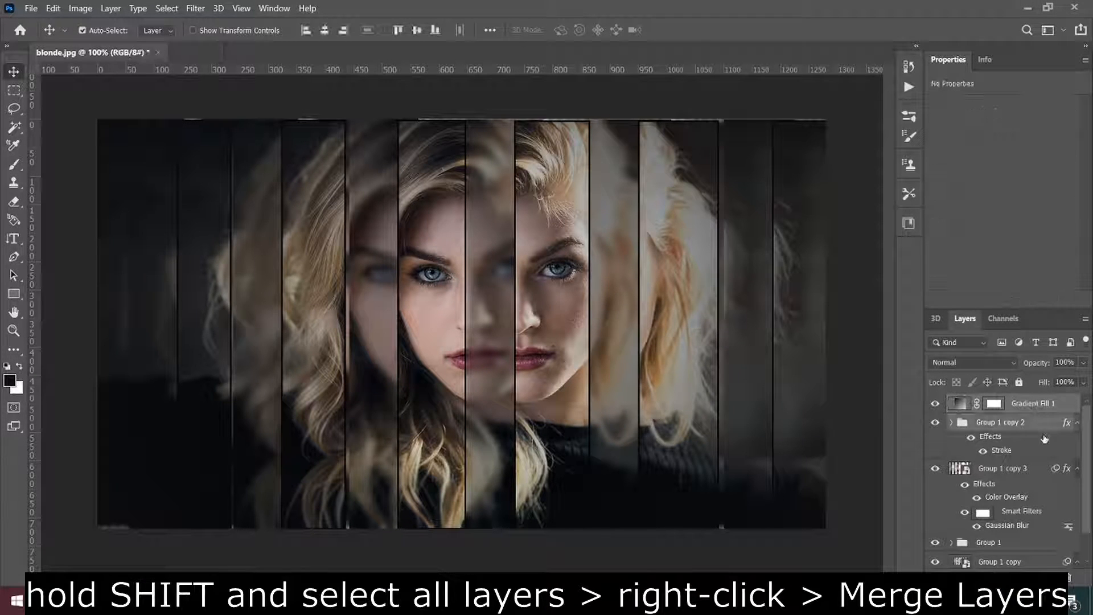
left_click(1049, 526, "shift")
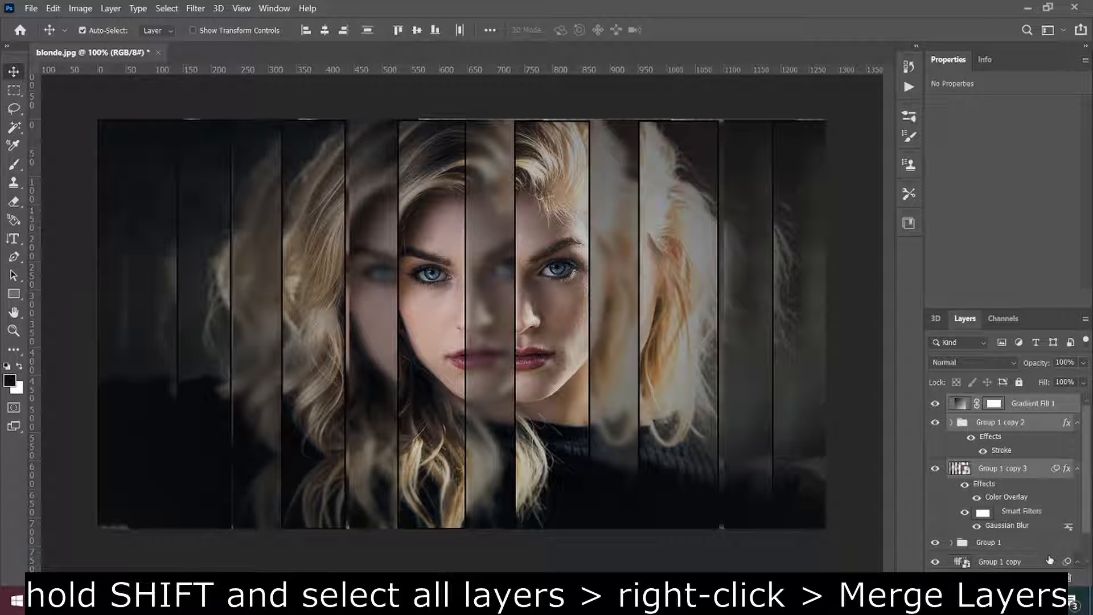
left_click(1050, 547, "shift")
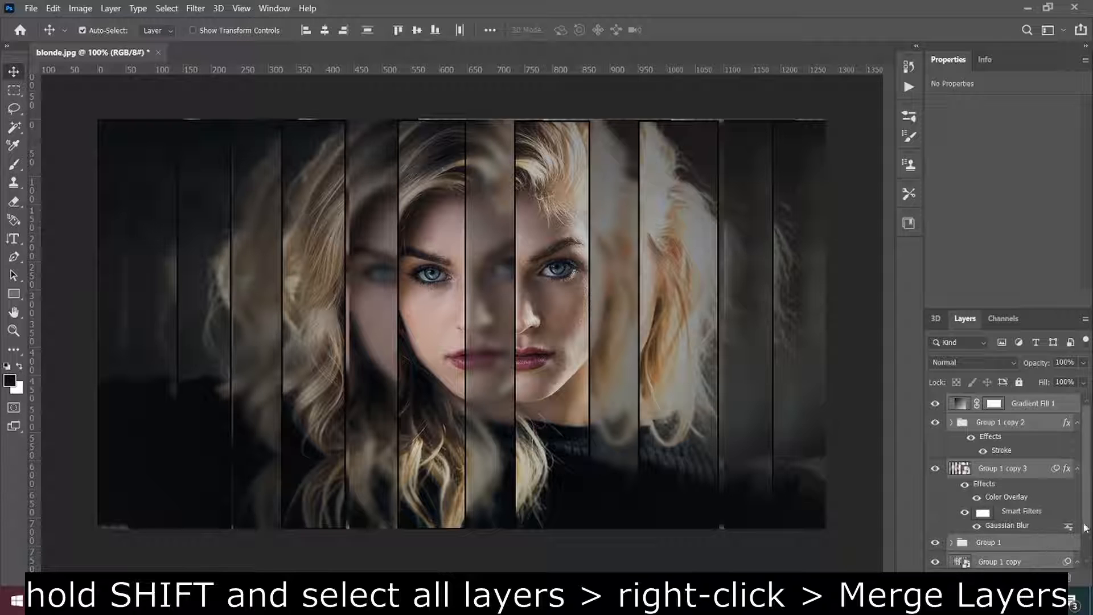
left_click_drag(1086, 527, 1087, 564)
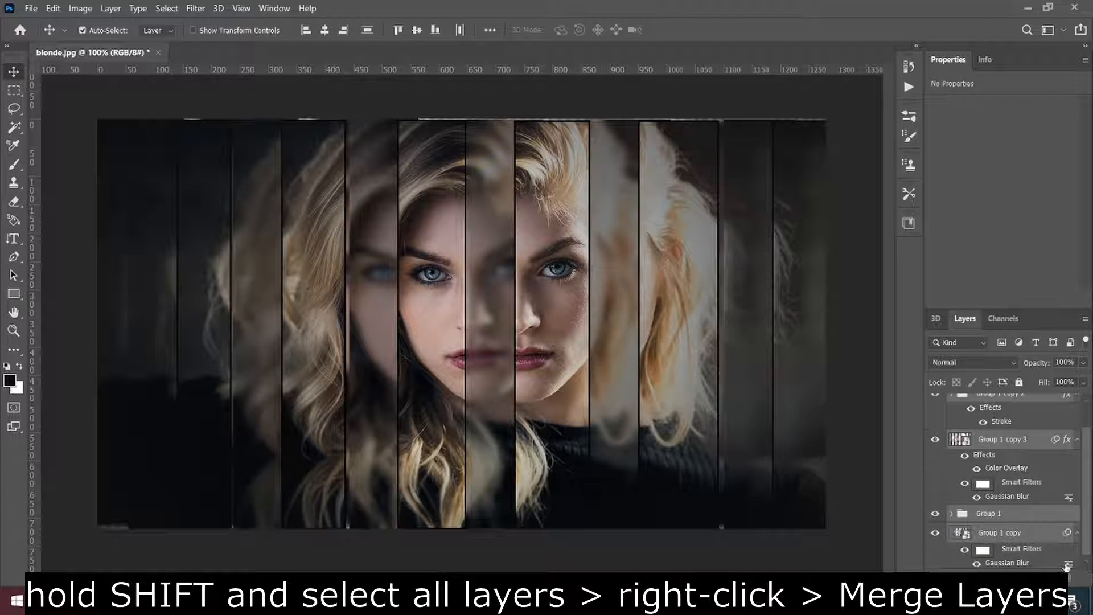
right_click(1026, 444)
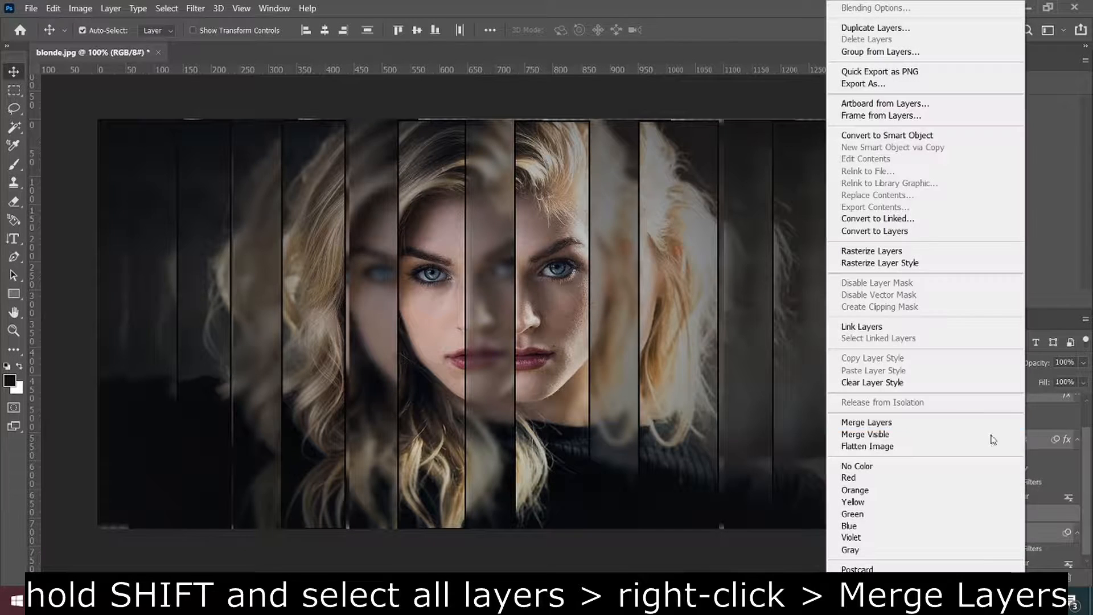
left_click(888, 425)
Crop the image at 16:9 to about 1254 × 706 px to remove the uneven edges
right_click(14, 350)
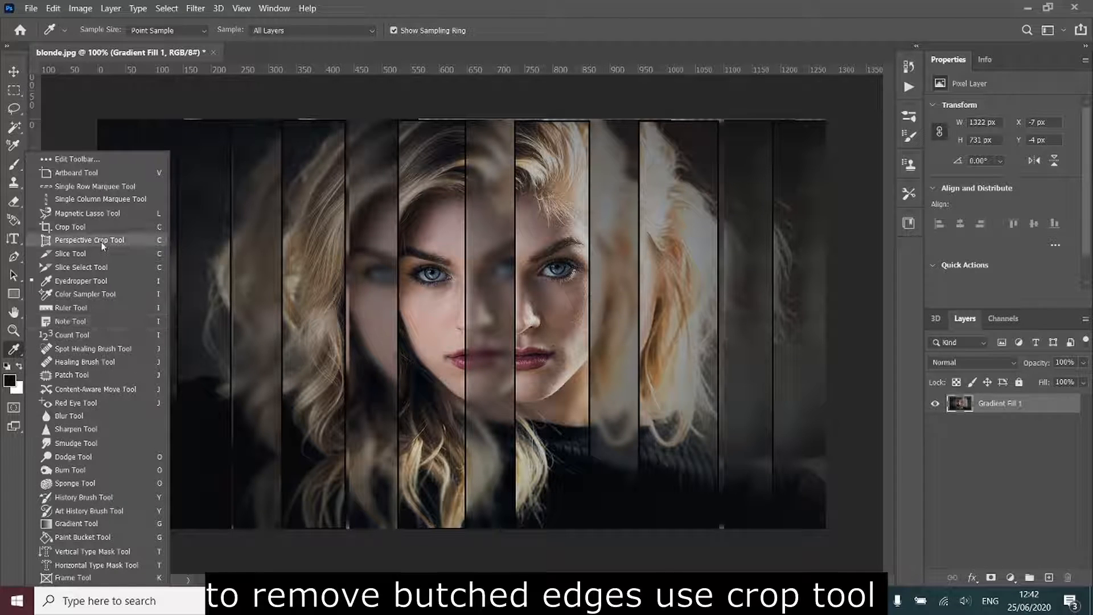
left_click(80, 227)
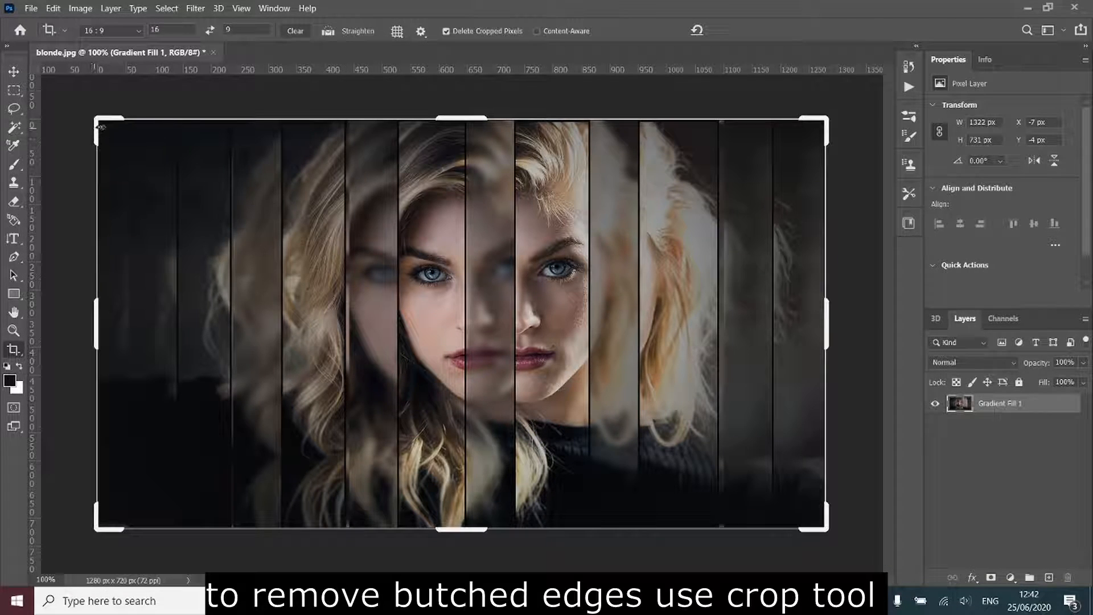
left_click_drag(91, 116, 101, 124)
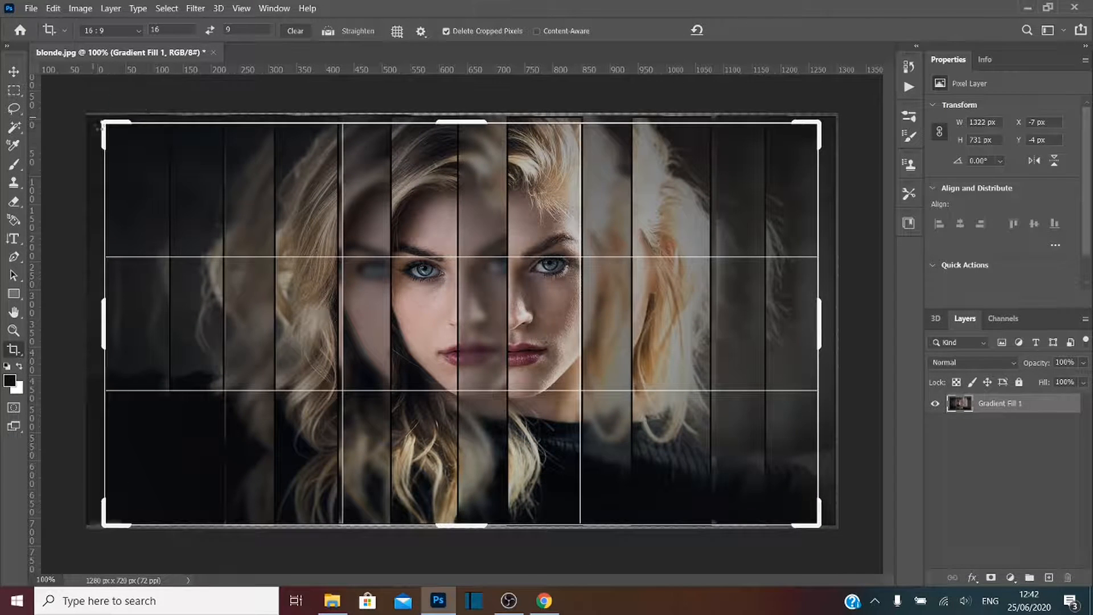
left_click(746, 31)
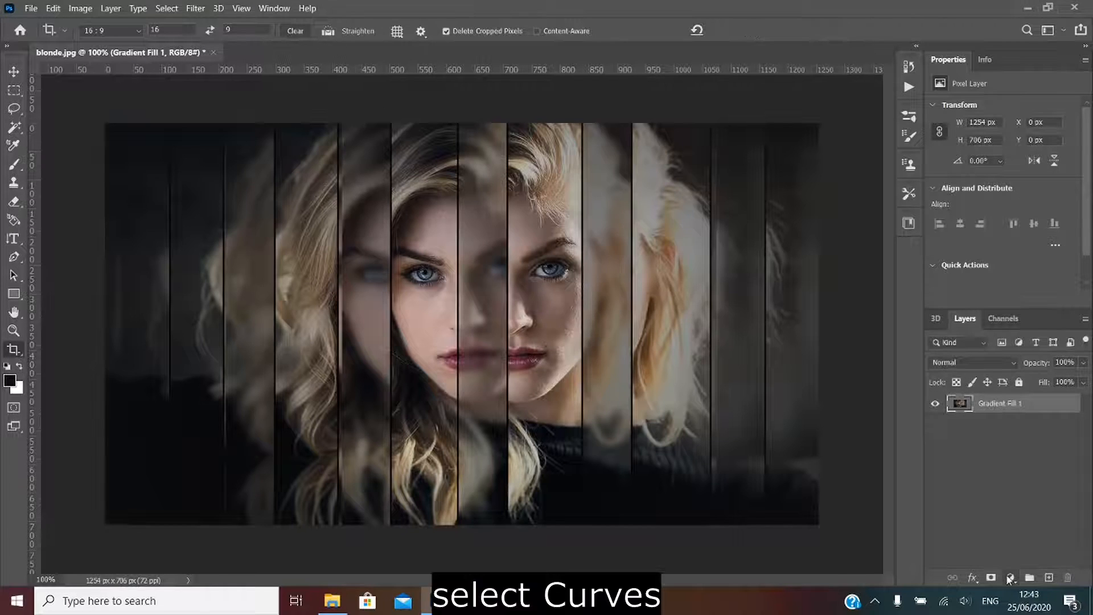
Add a Curves adjustment layer with one shadow point and a highlight point at input 200, output 201
left_click(1011, 578)
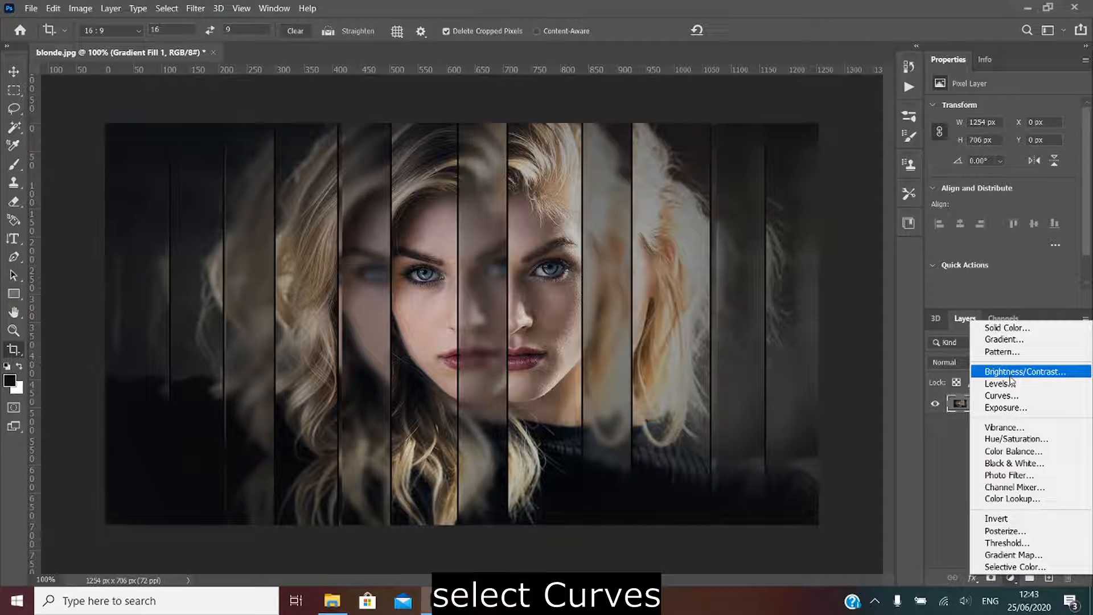
left_click(1014, 395)
left_click(1047, 165)
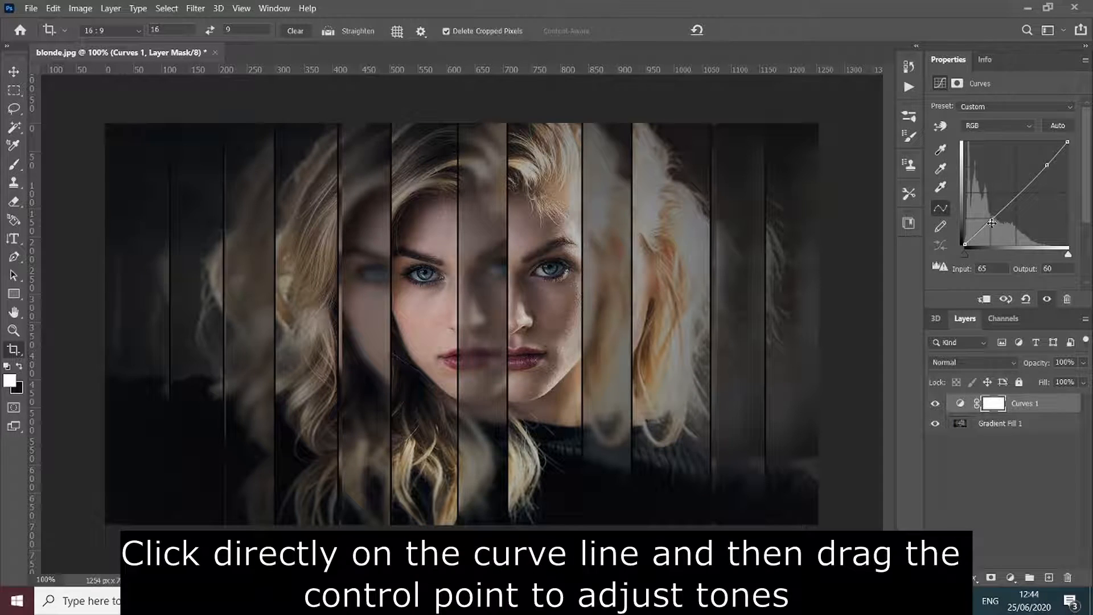
left_click_drag(1047, 165, 1045, 163)
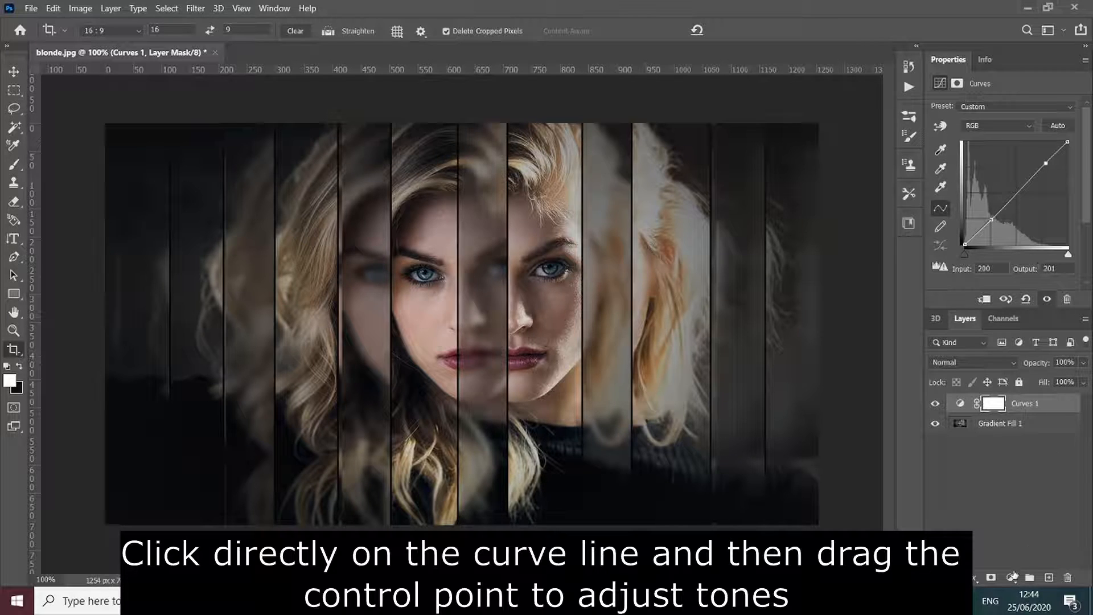
Add a Vibrance adjustment layer above the Curves layer
left_click(1012, 577)
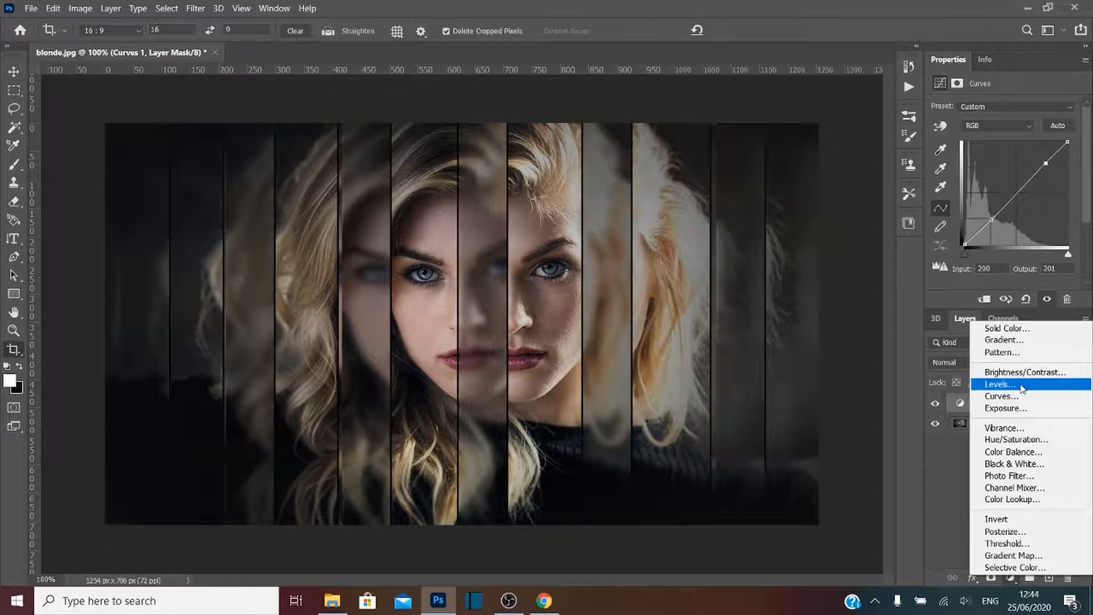
left_click(1008, 428)
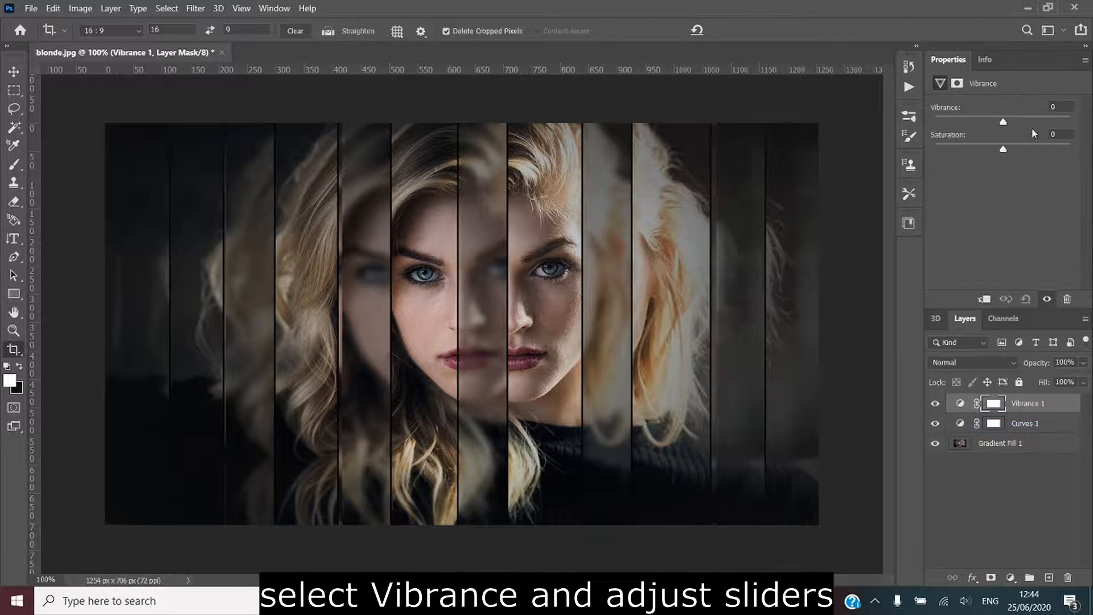